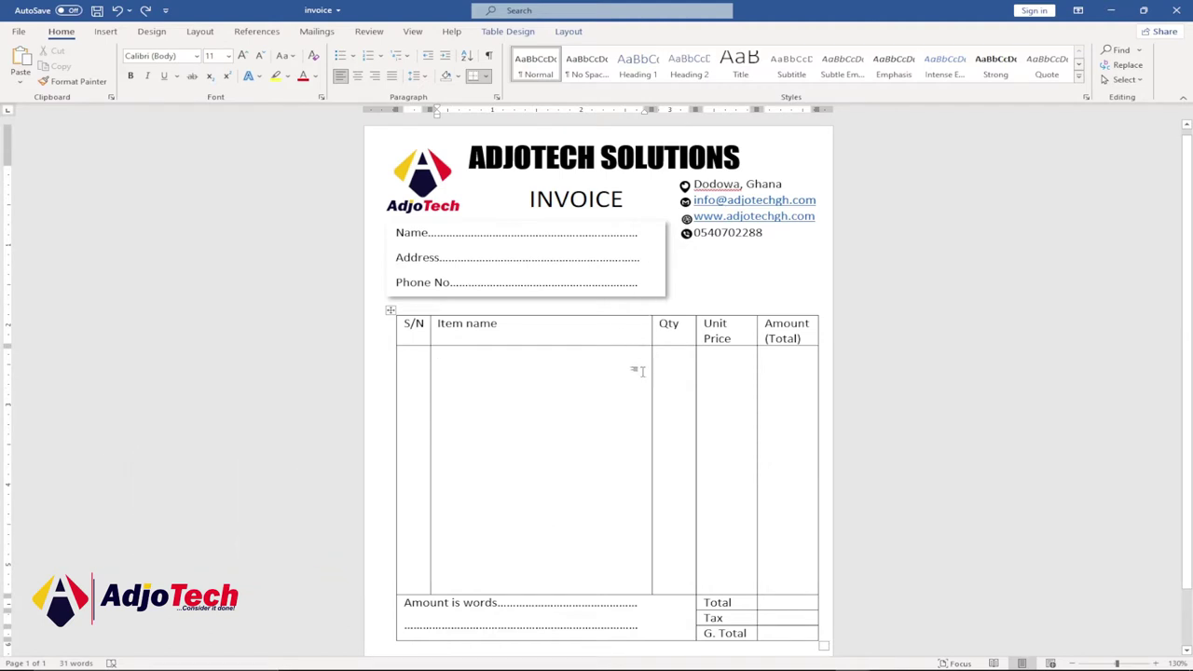
- Copy the contact details block beside the INVOICE heading and show the Paste options
drag(691, 183, 709, 310)
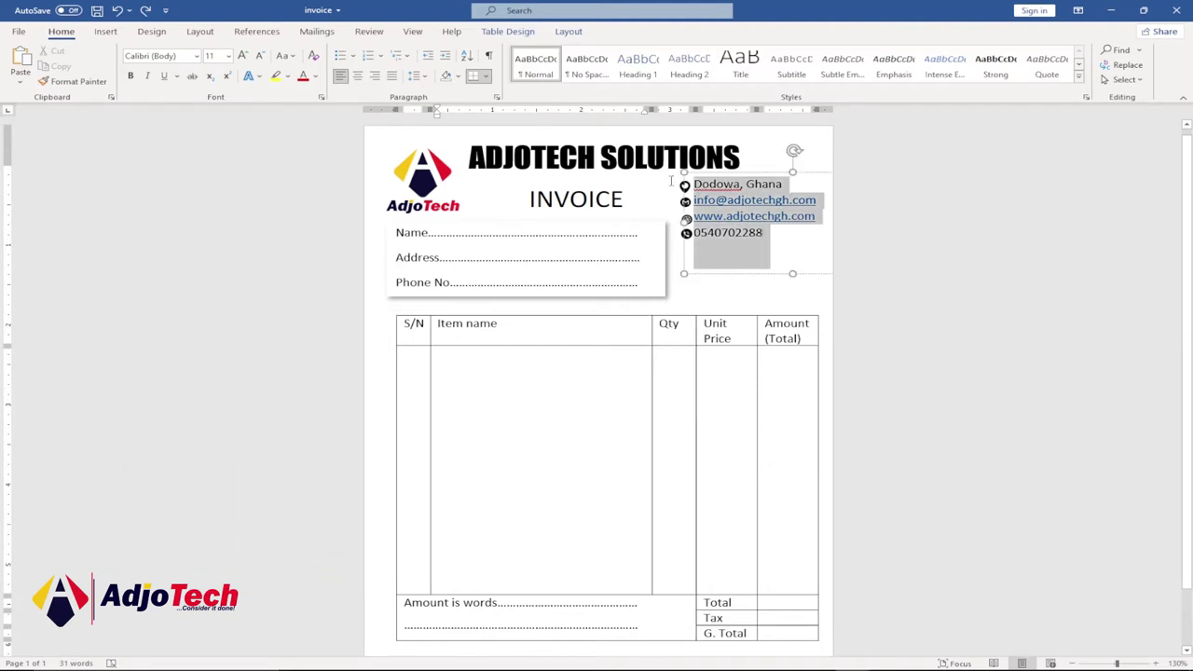
click(746, 250)
drag(776, 239, 688, 185)
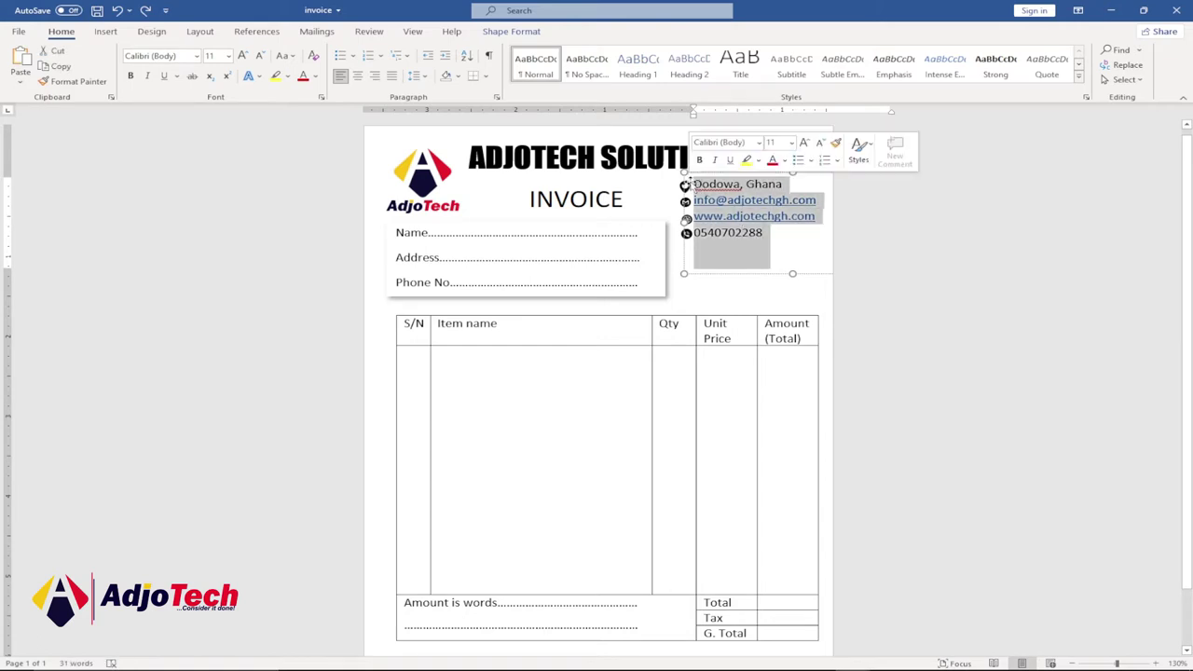
right_click(713, 190)
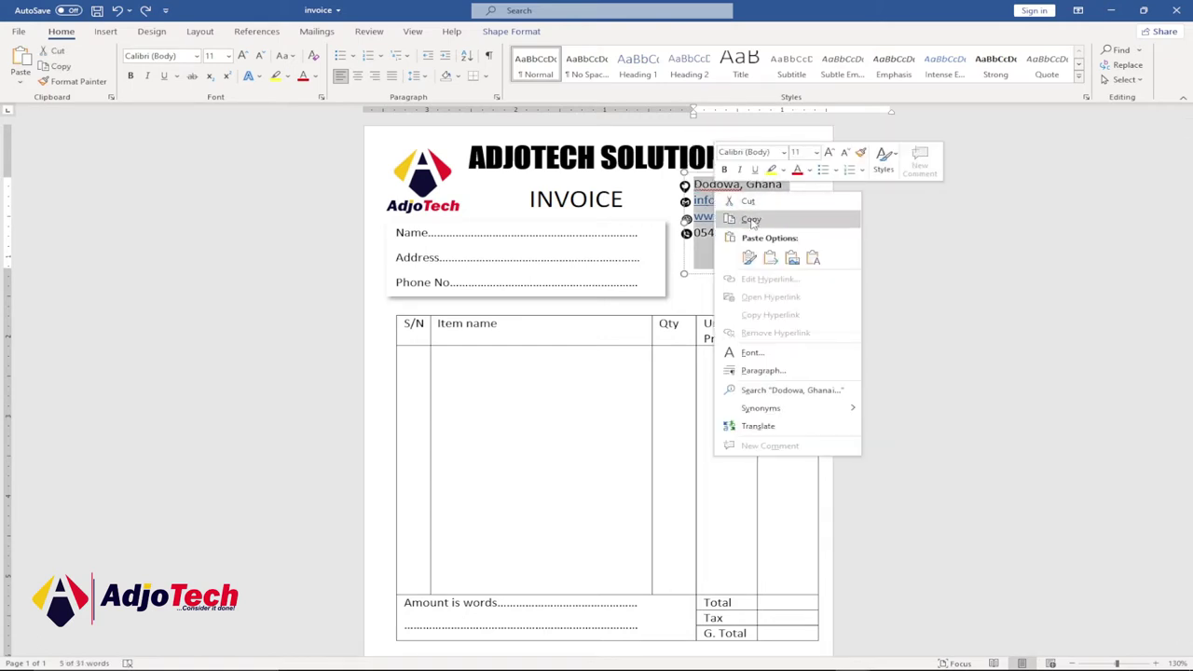
click(751, 220)
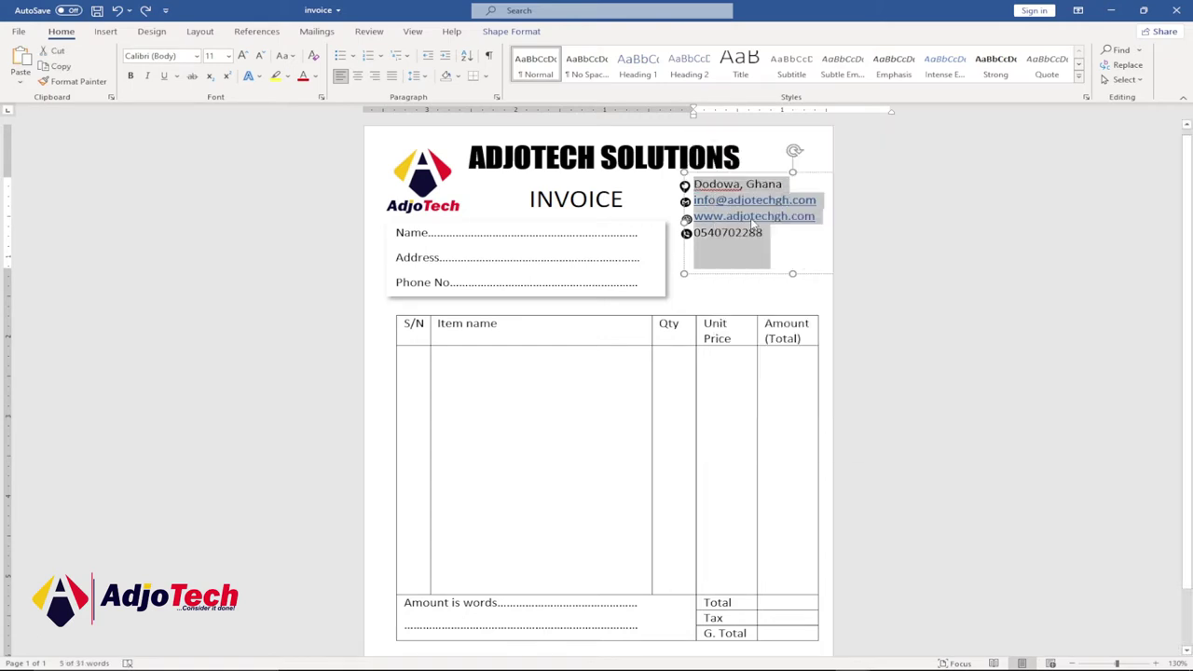
click(21, 83)
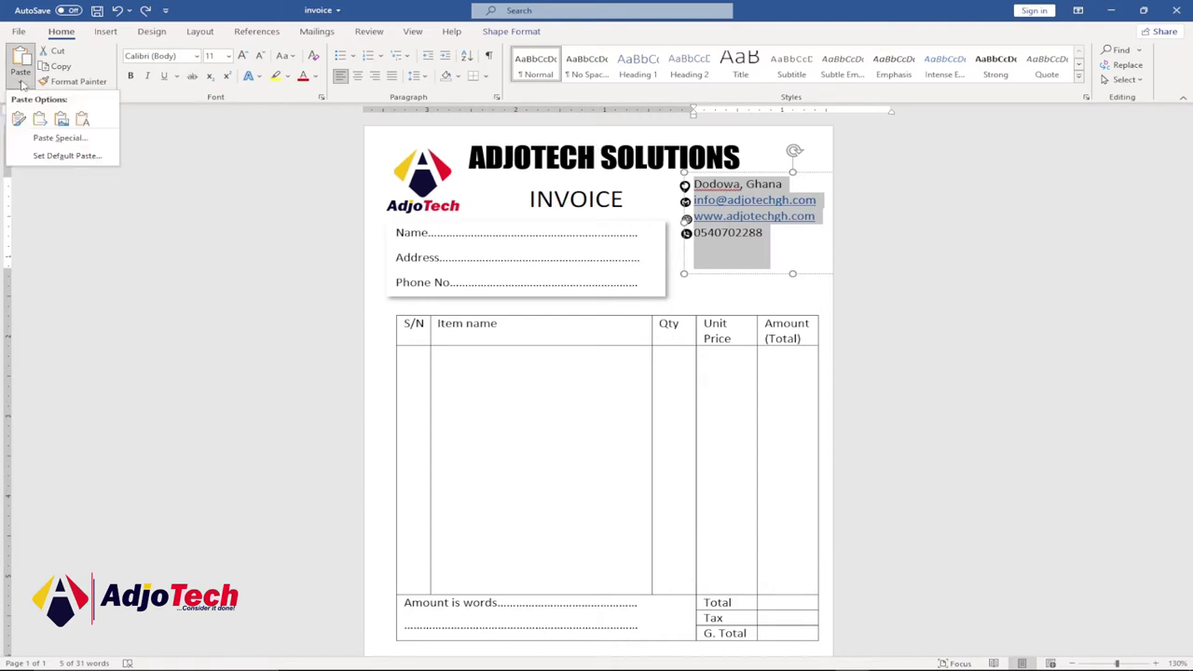
- Paste the copied contact details as a Picture (Windows Metafile) using Paste Special
click(50, 140)
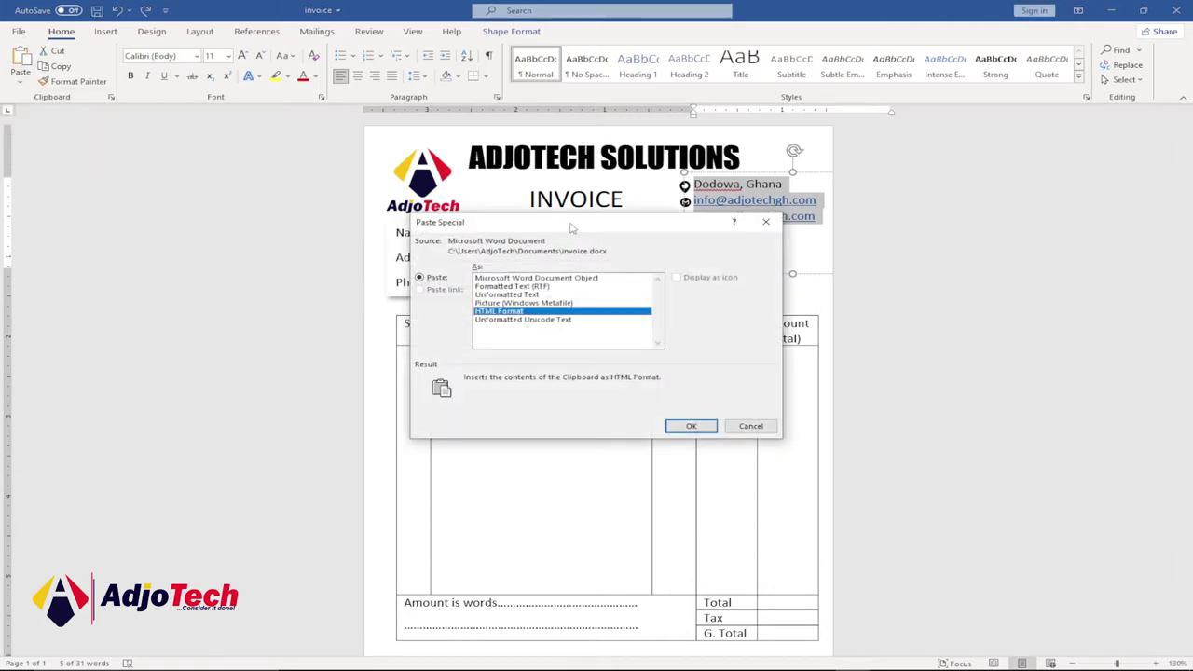
drag(572, 229, 748, 201)
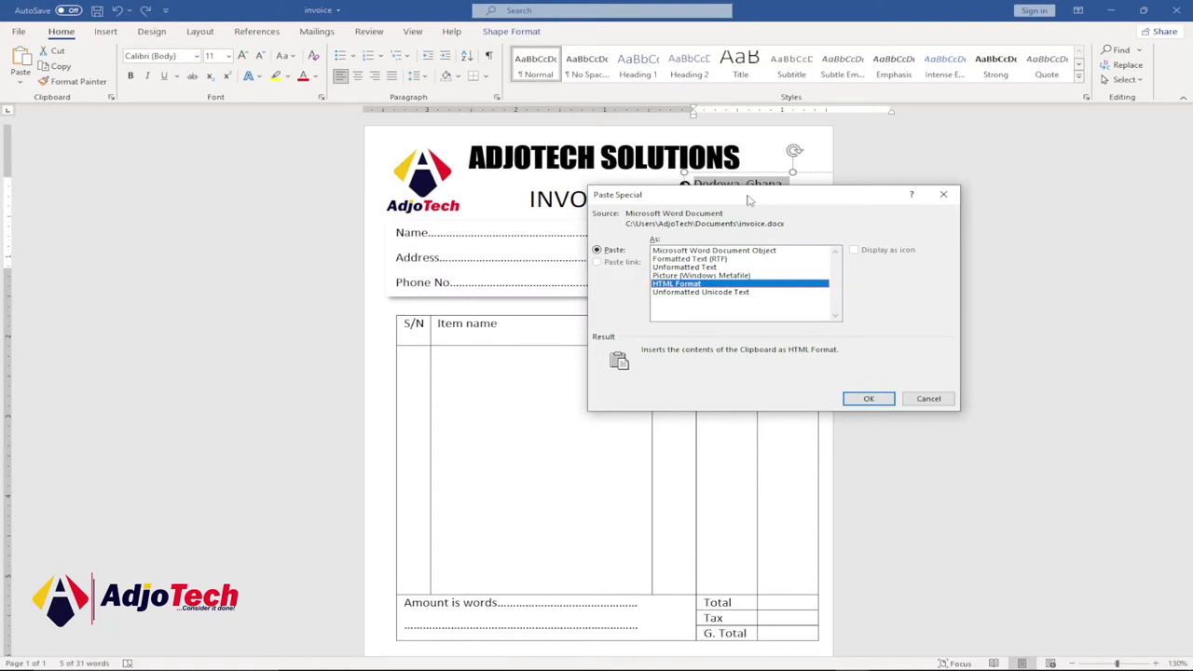
click(664, 277)
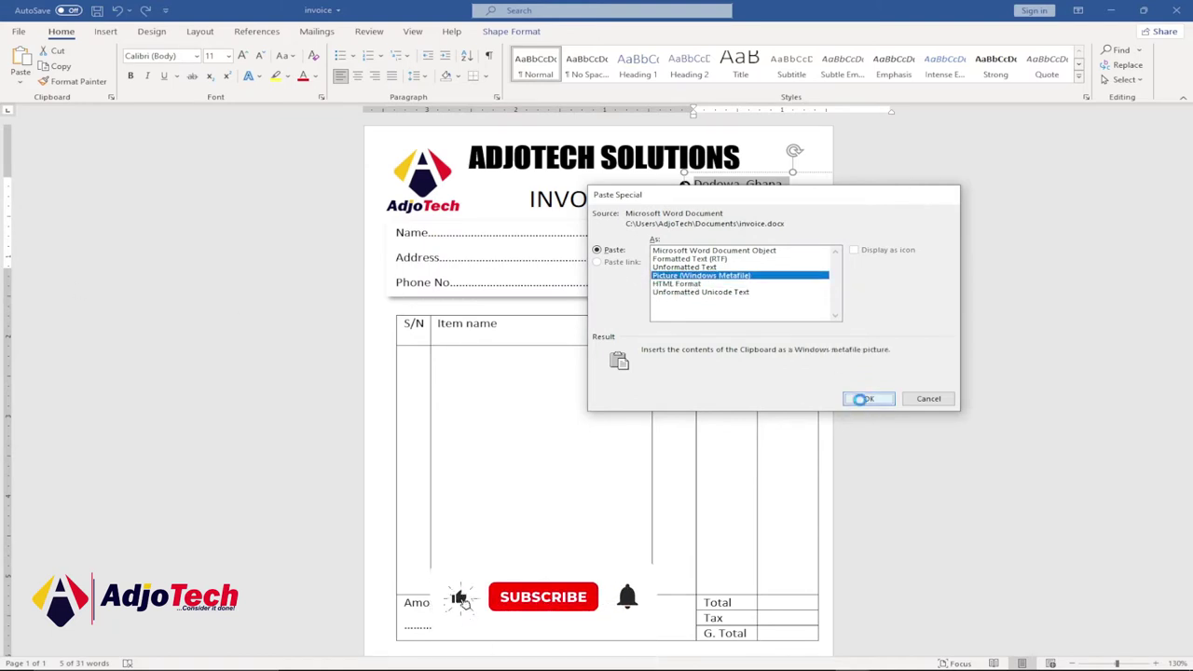
click(863, 399)
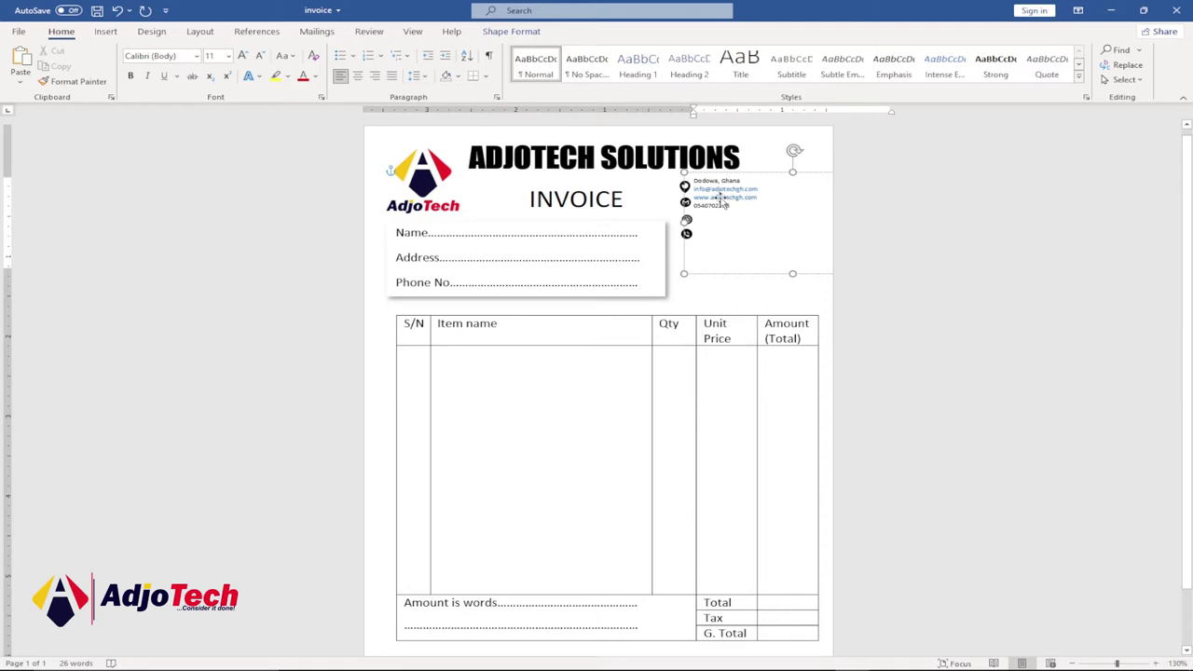
- Save the contact-details picture to the Desktop as the JPEG file Picture4
right_click(723, 195)
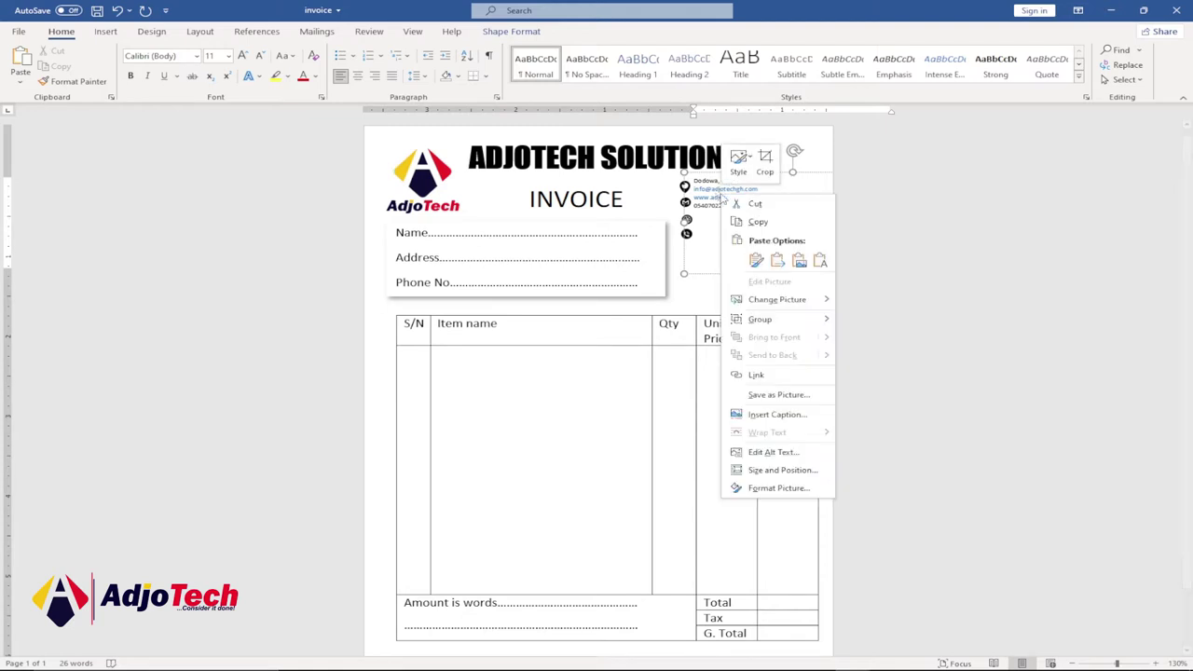
click(767, 396)
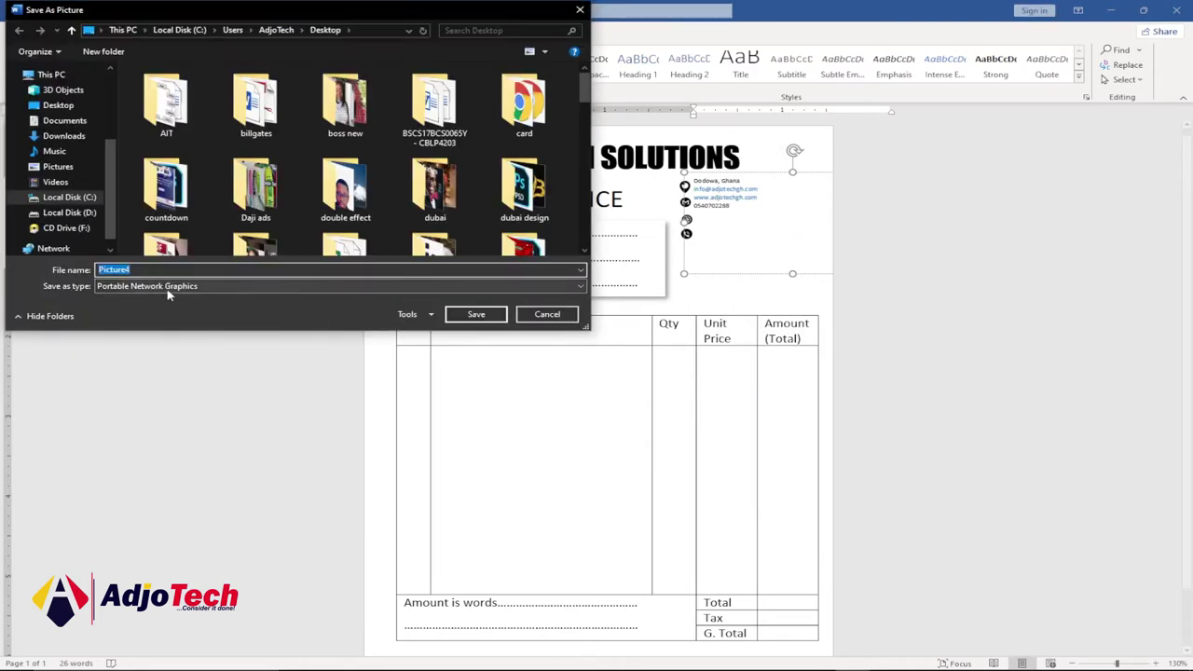
click(171, 288)
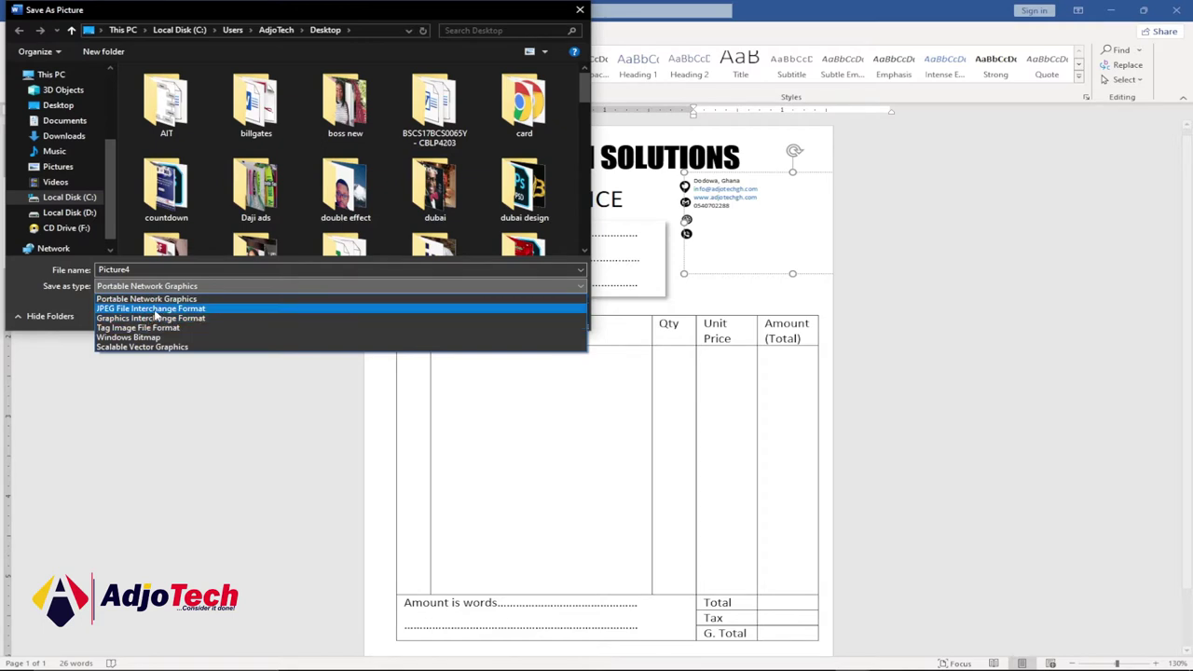
click(152, 309)
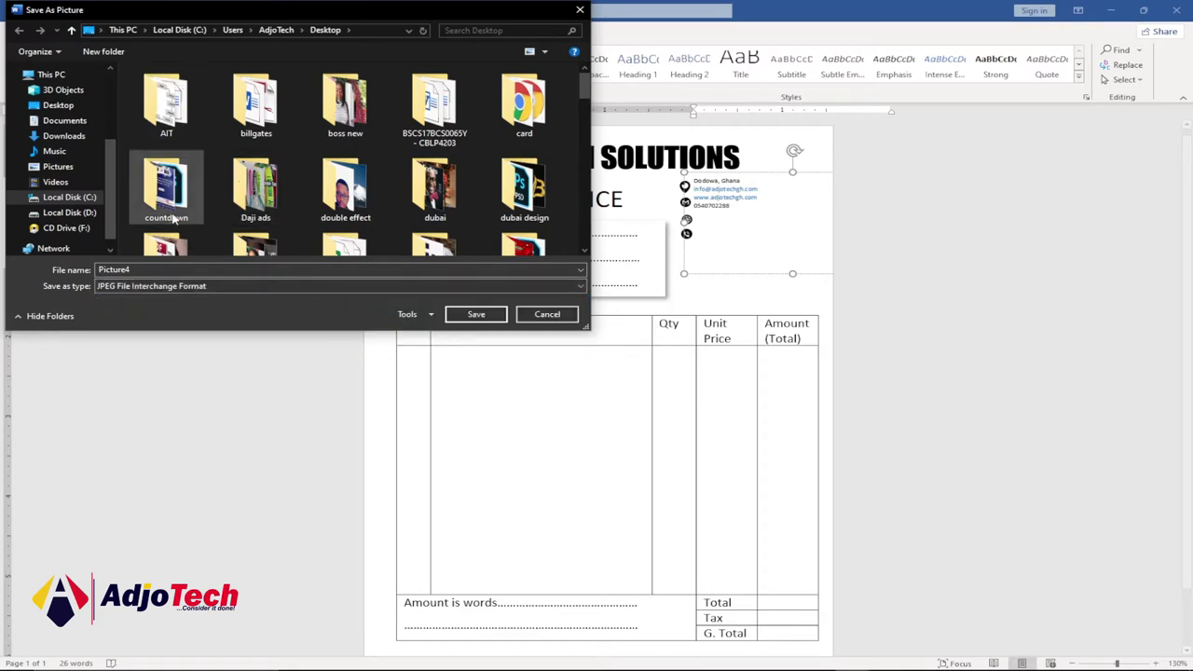
click(477, 316)
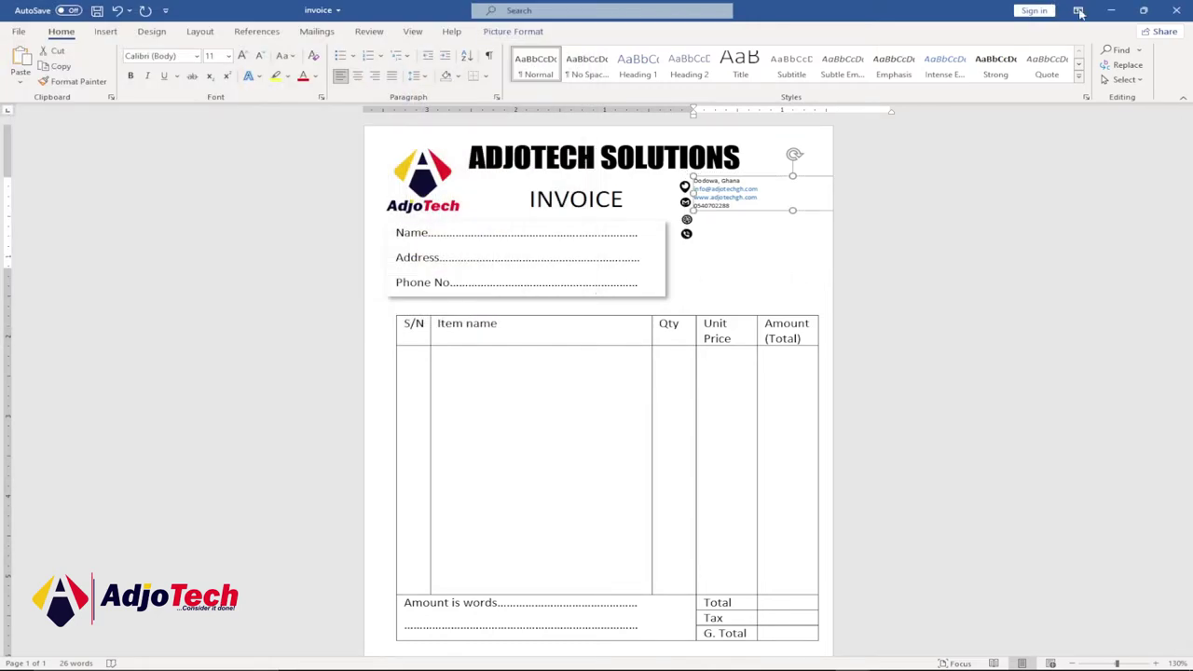
click(1111, 10)
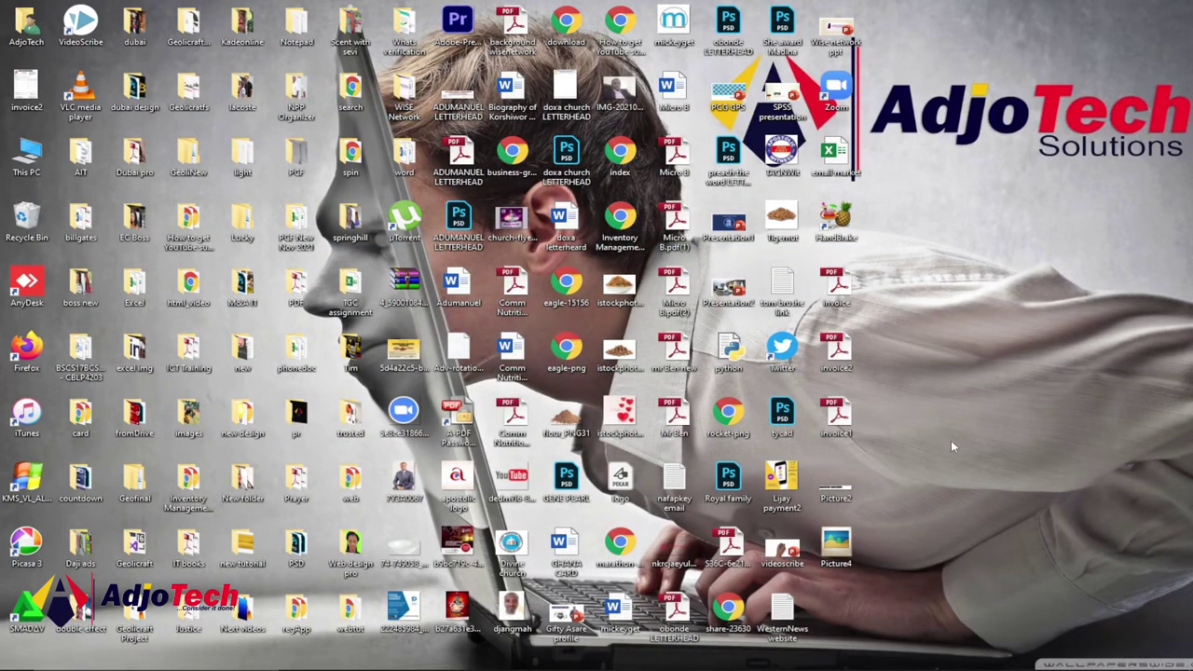
click(850, 555)
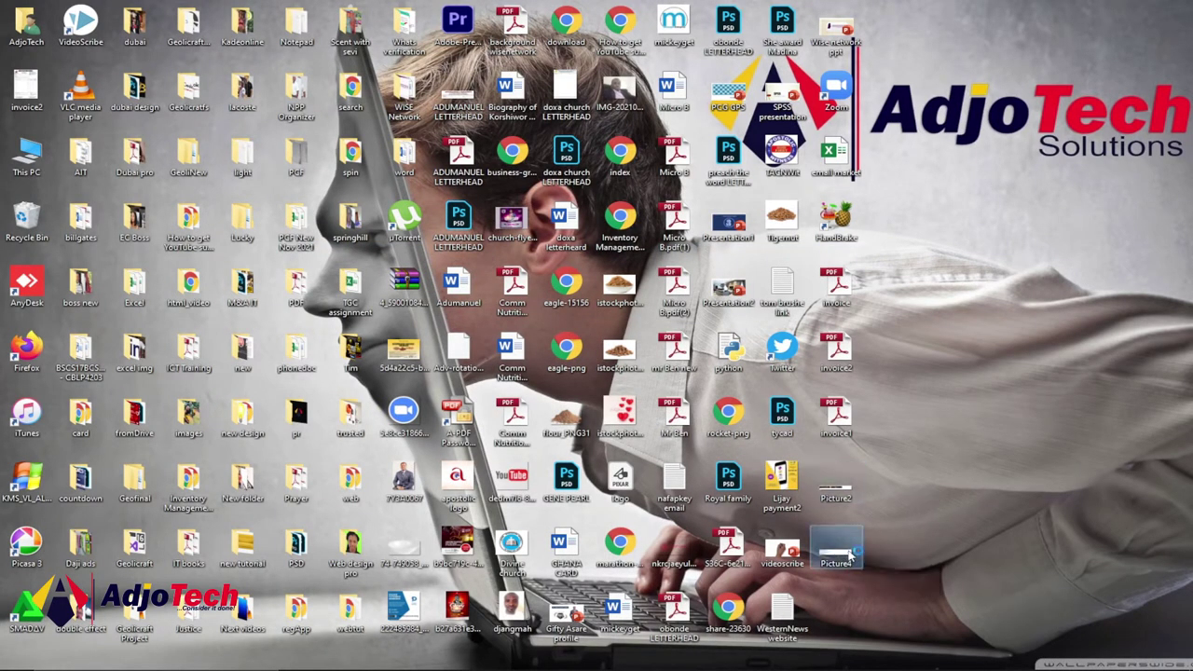
double_click(850, 555)
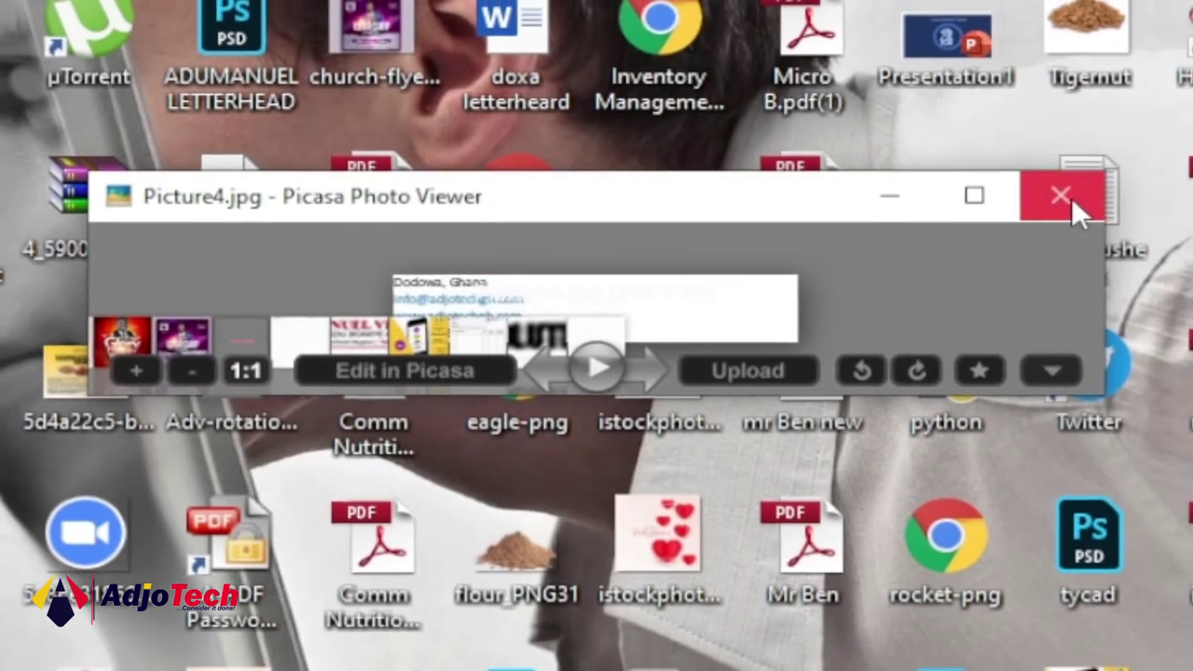
click(1073, 193)
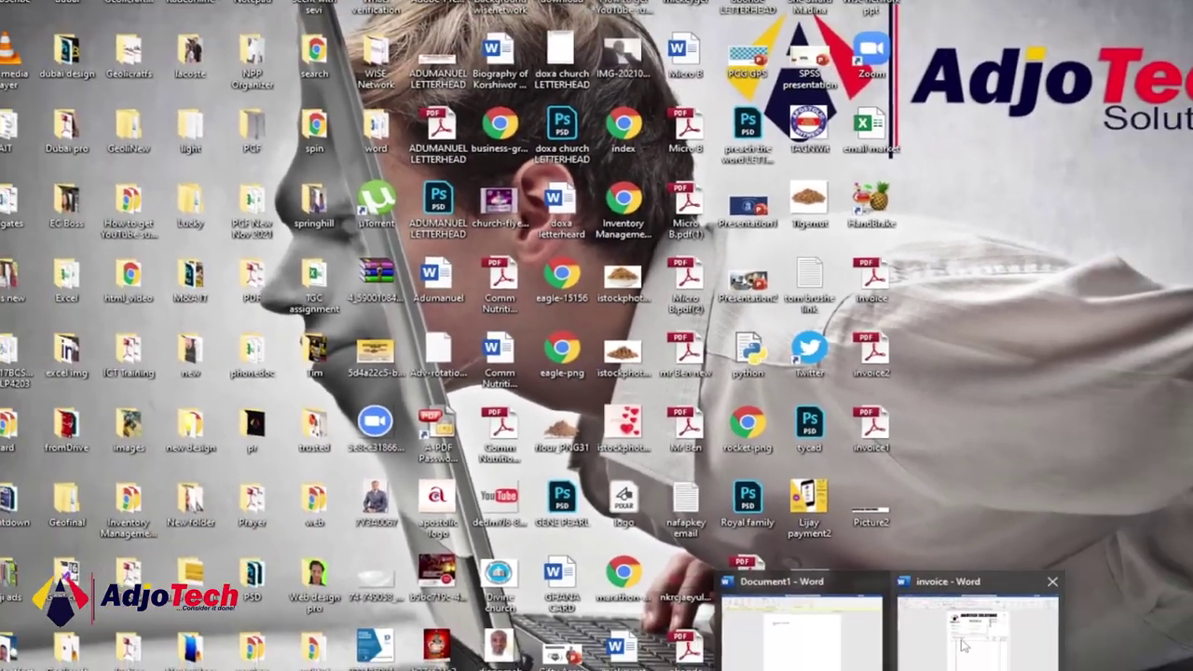
click(1007, 643)
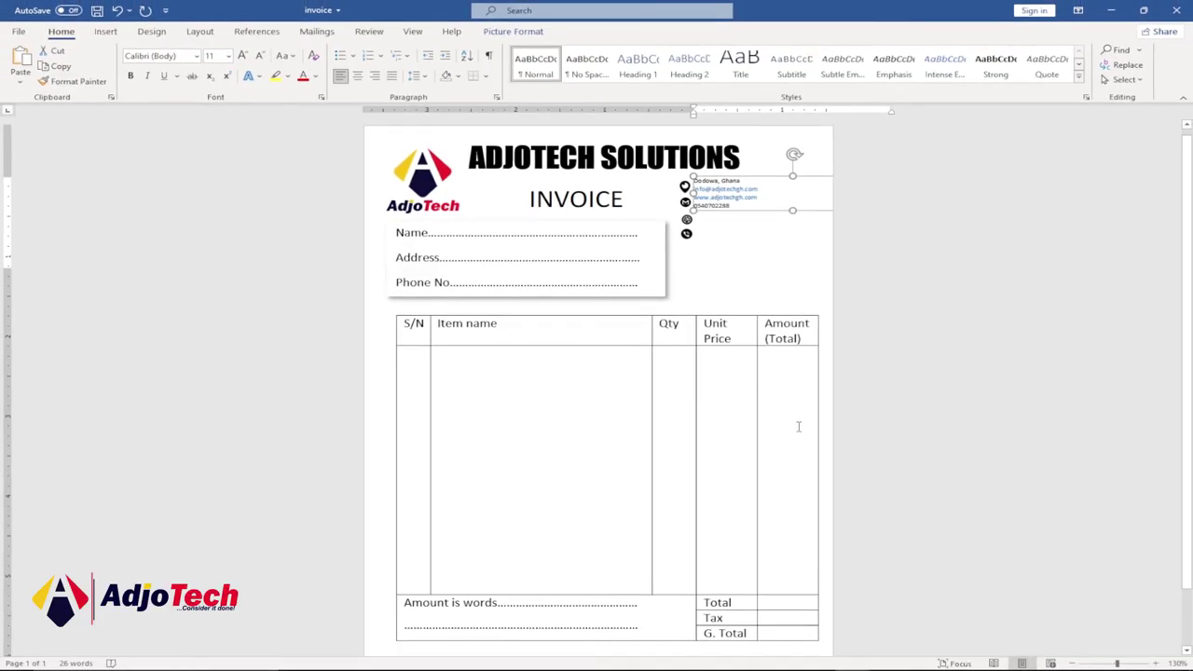
- Undo the picture paste to restore the contact text, and Save As into the Desktop
key(ctrl+z)
click(619, 406)
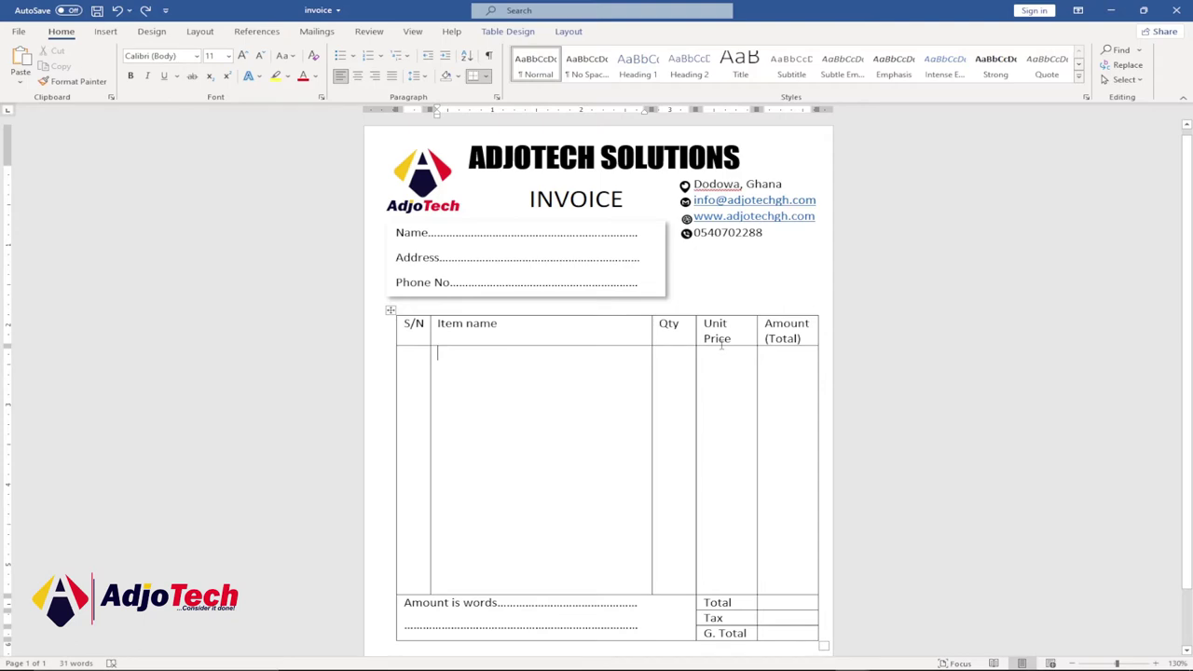
click(19, 31)
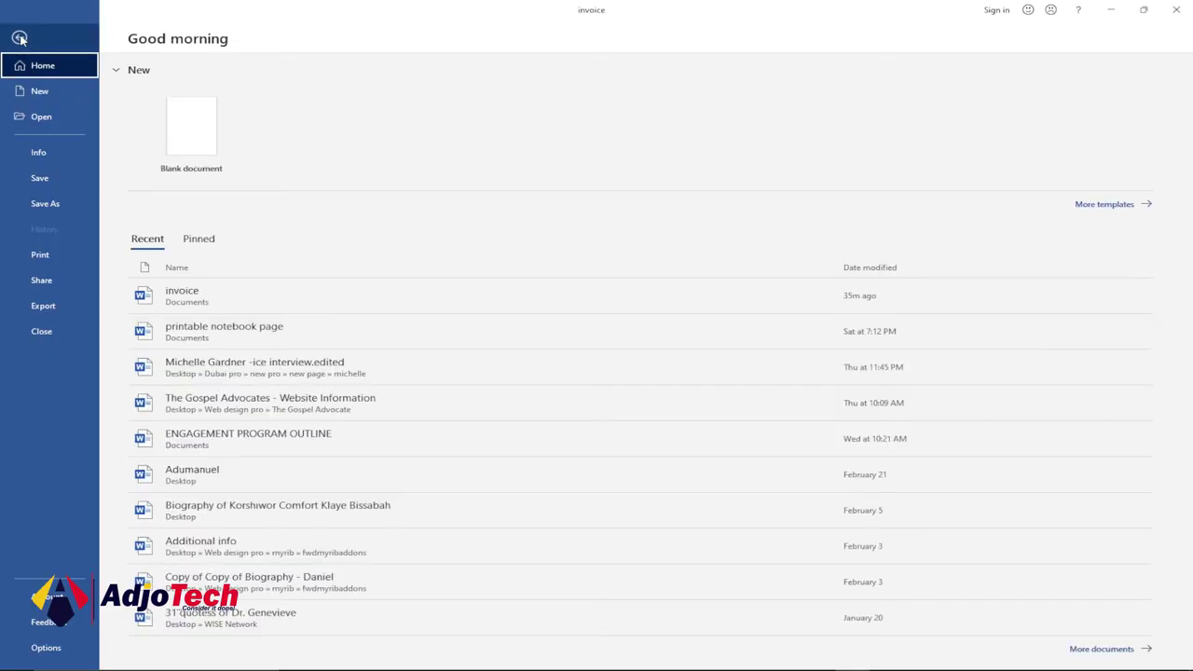
click(49, 205)
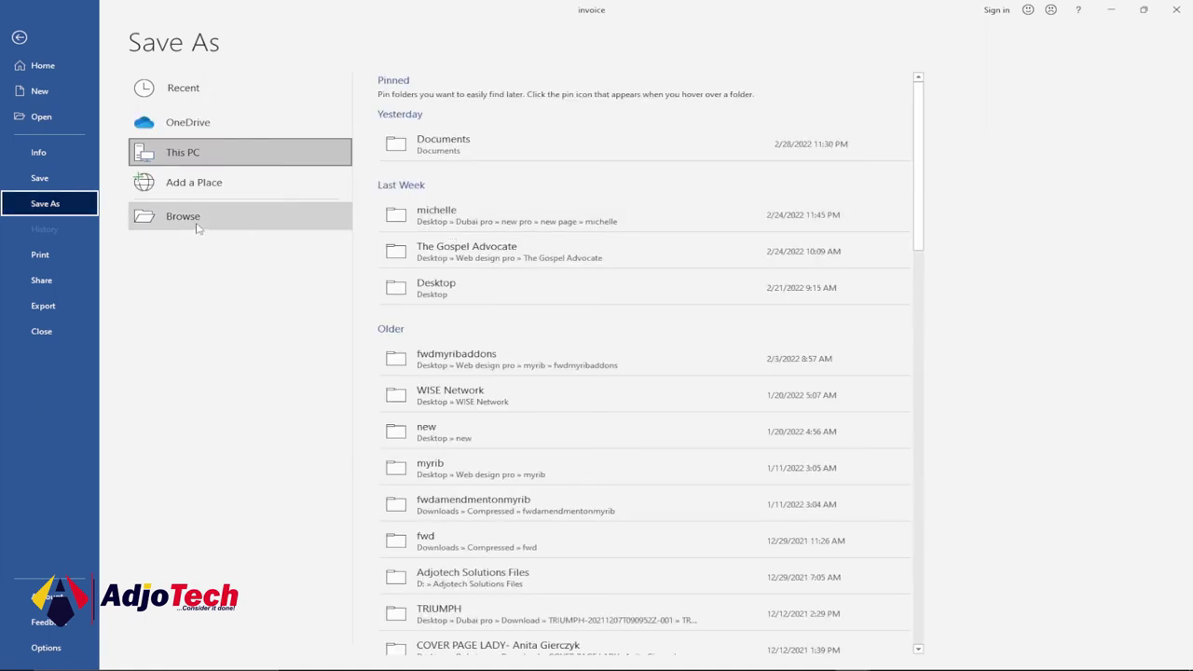
click(479, 293)
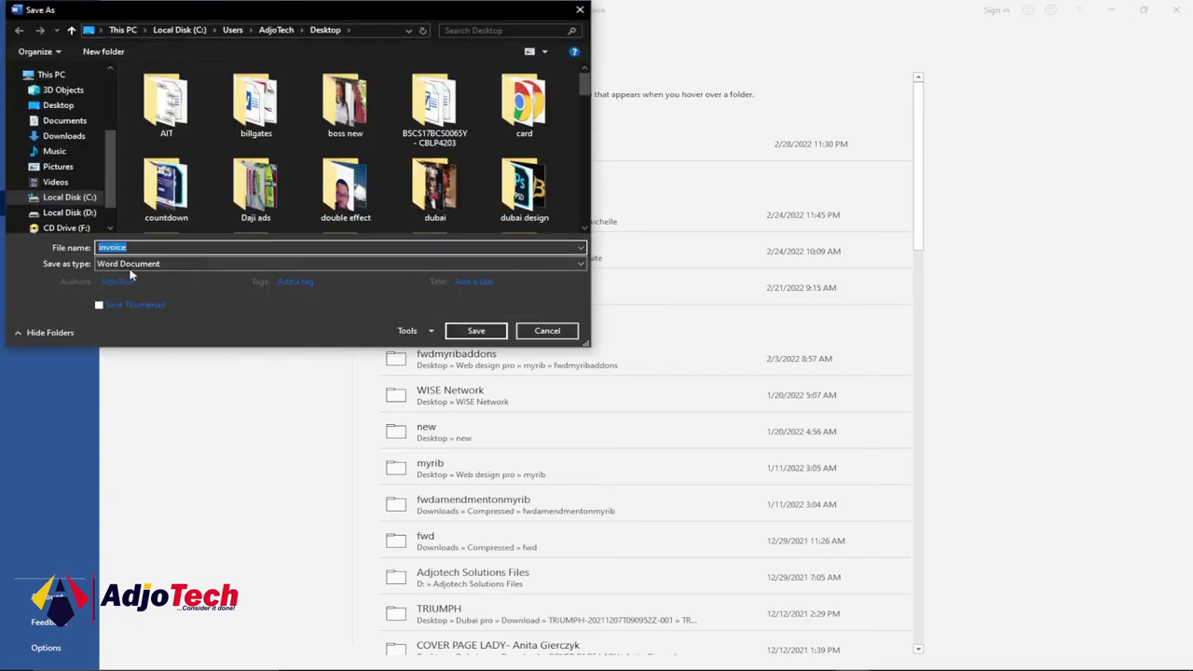
- Name the file invoice5 and save it with the PDF file type
click(127, 247)
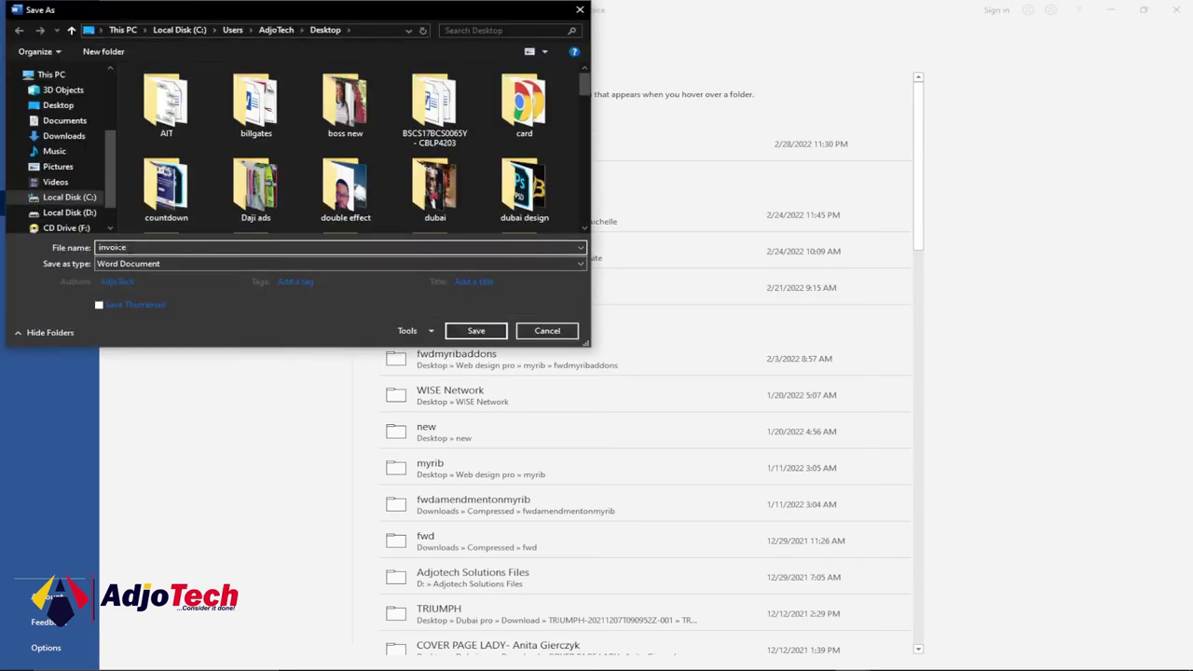
key(ctrl+a)
click(127, 247)
click(165, 265)
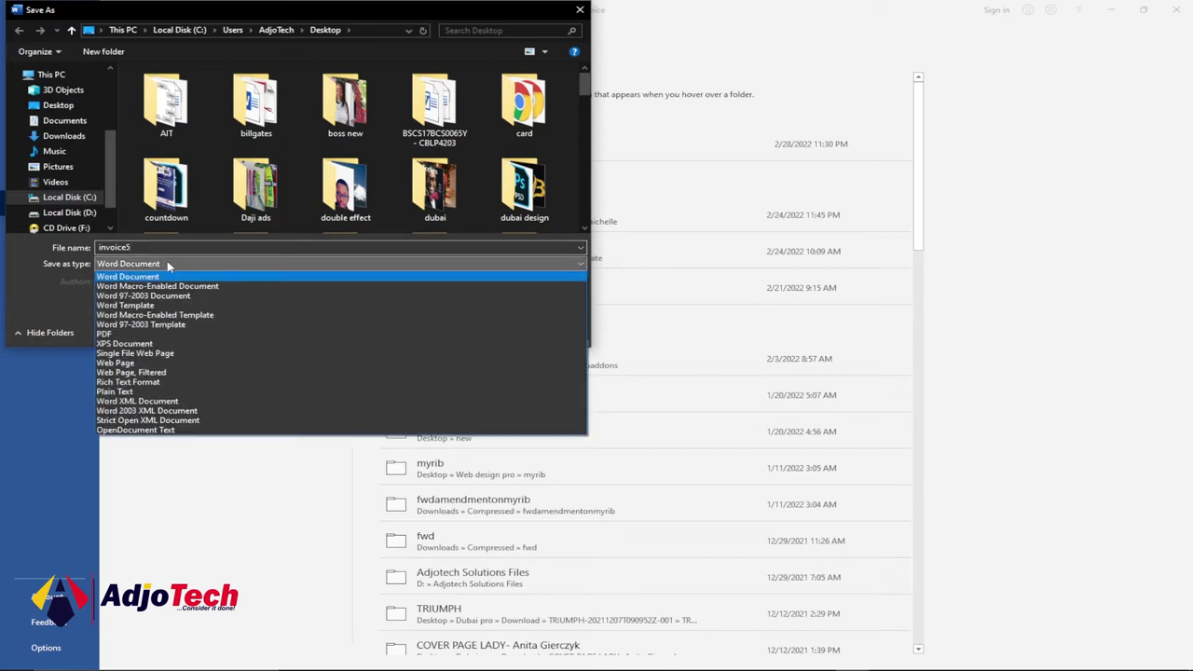
click(142, 339)
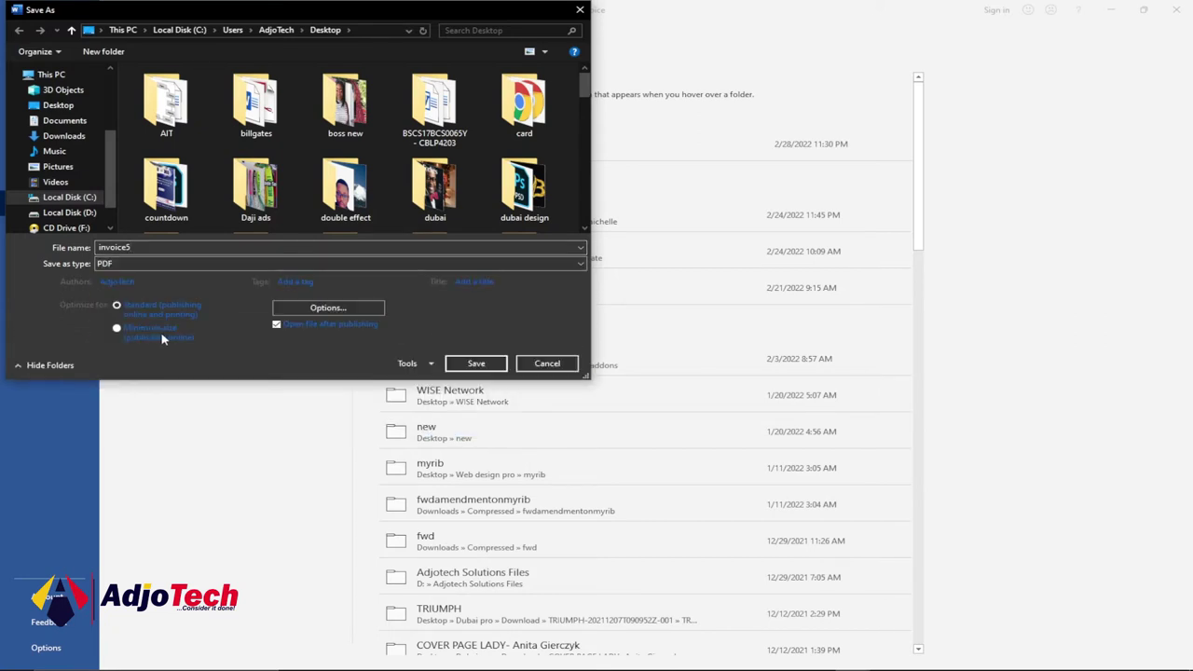
click(477, 365)
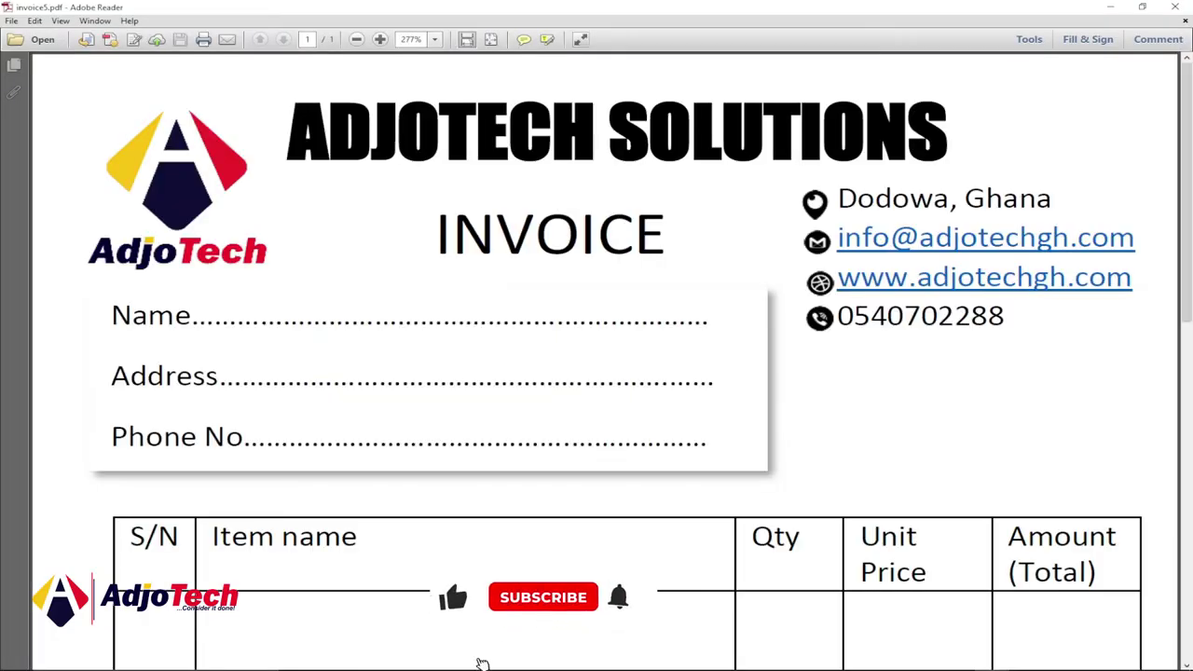
- Zoom out to view the whole invoice5 page, then close Adobe Reader
click(357, 40)
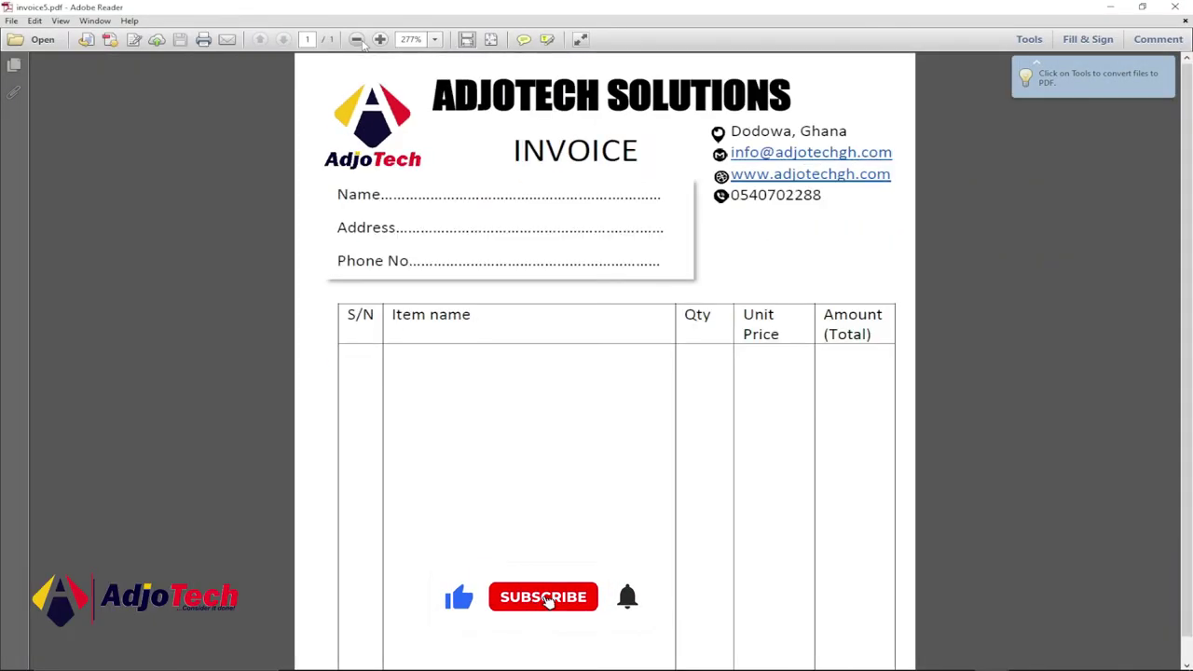
click(357, 40)
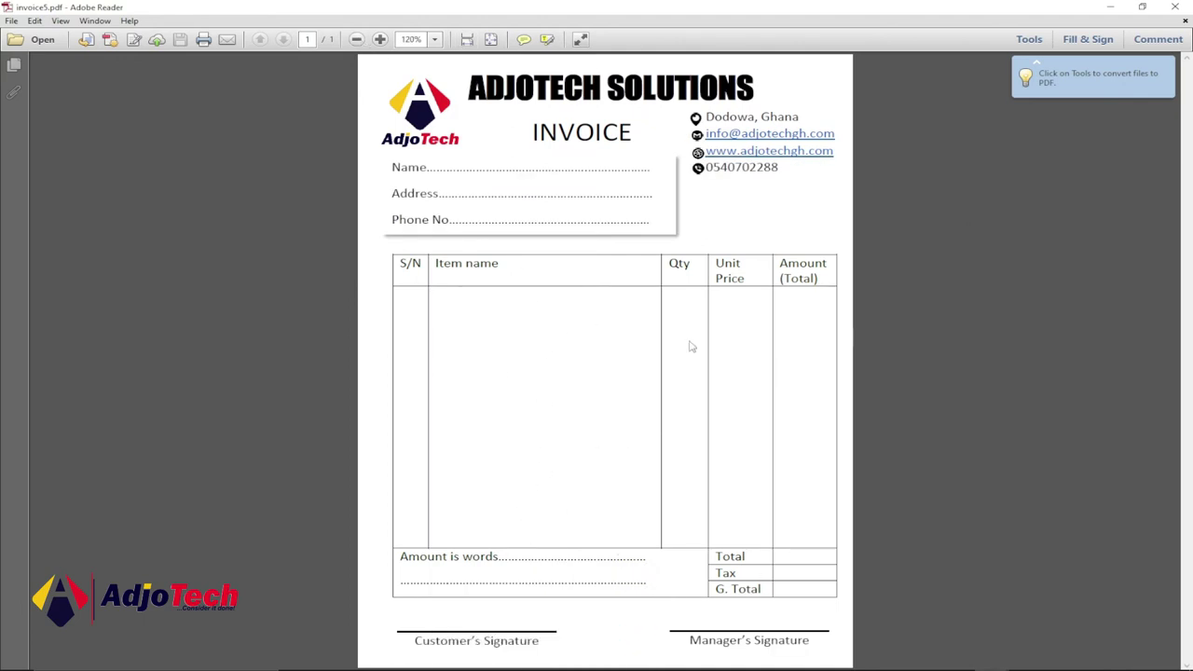
click(1173, 11)
- Close Photoshop's invoice2.pdf document without saving, then minimize Photoshop
click(1111, 11)
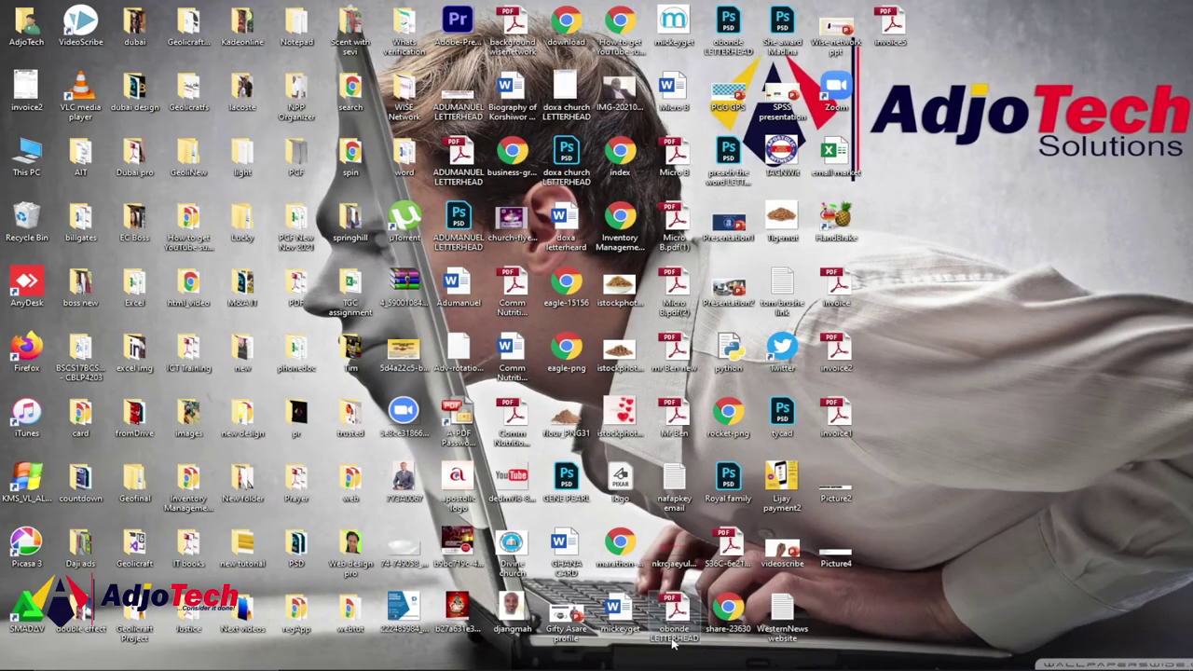
mouse_move(533, 662)
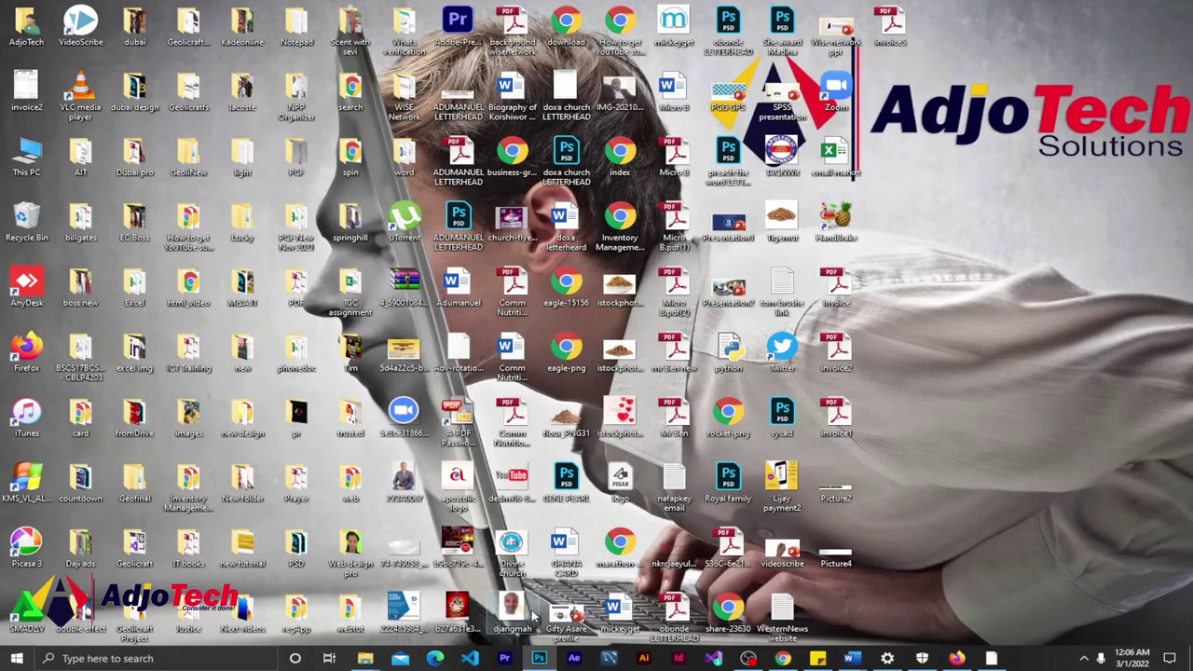
click(538, 658)
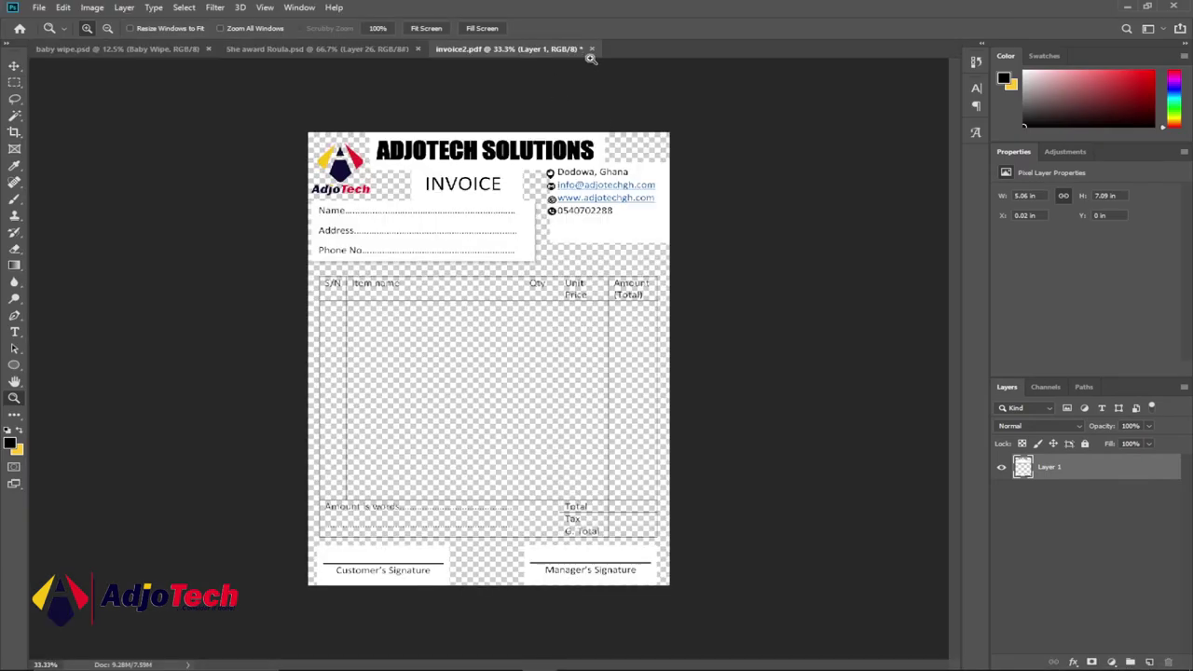
click(592, 50)
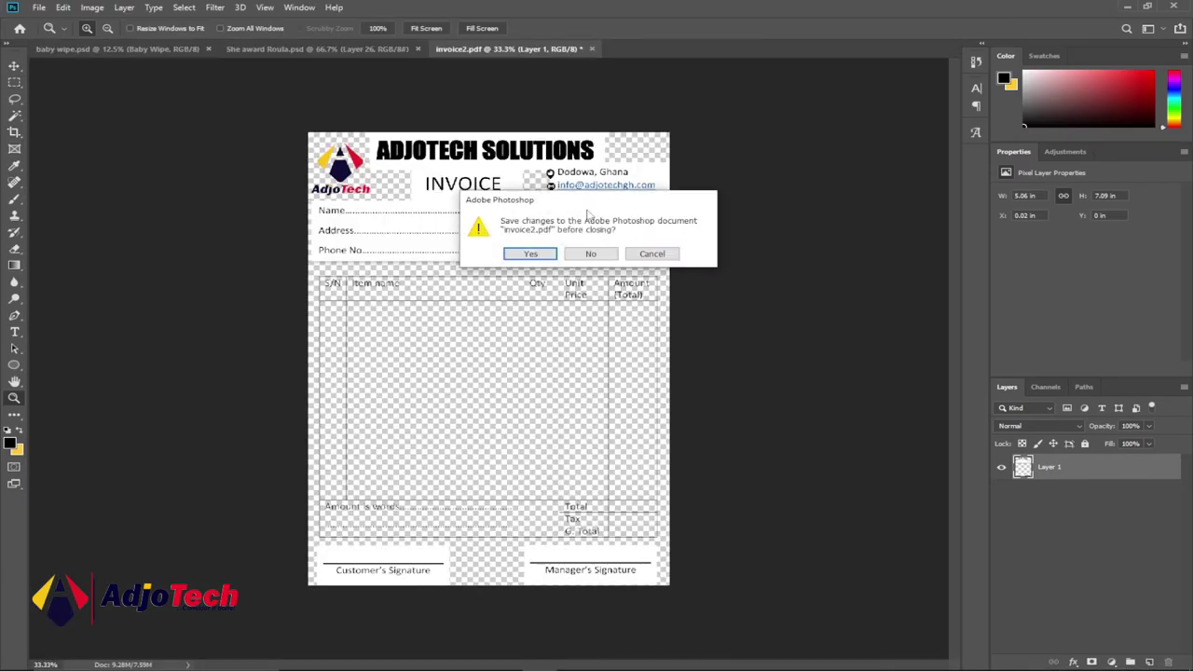
click(591, 254)
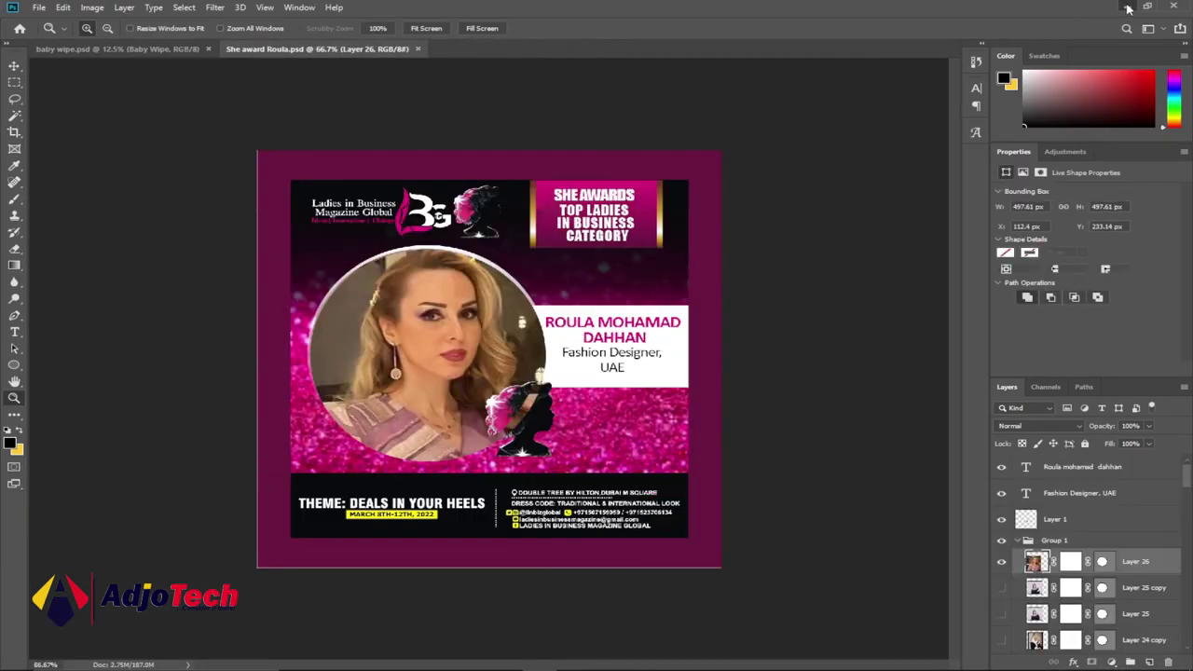
click(1126, 6)
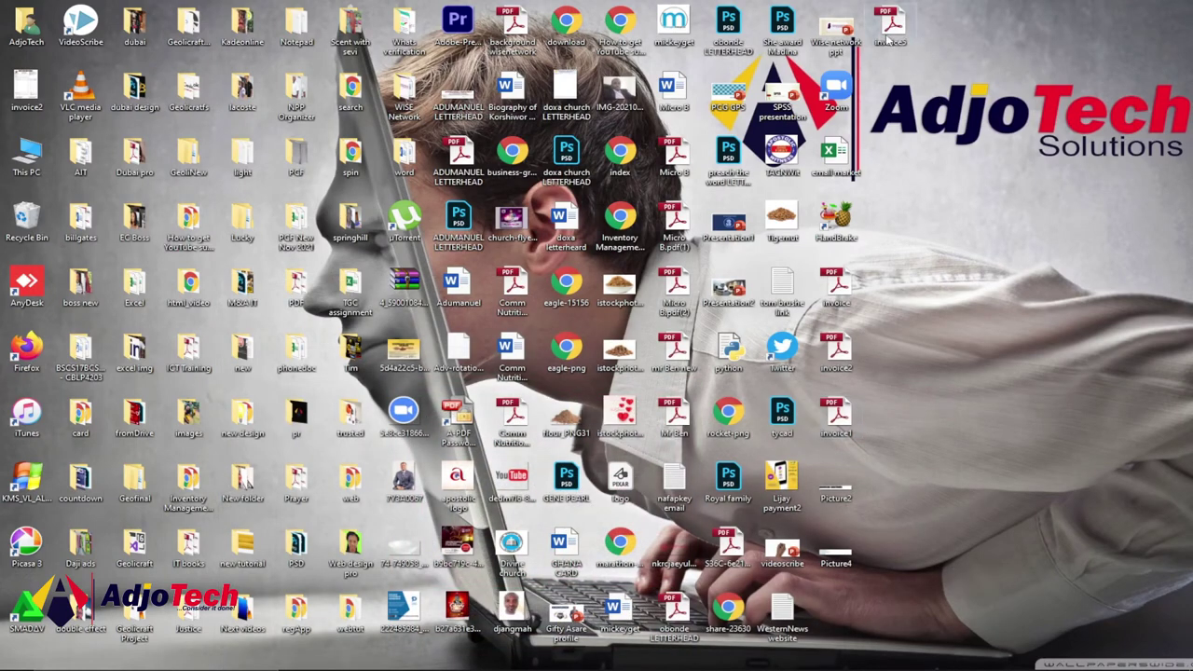
- Open invoice5.pdf in Photoshop, keeping the Fit Page thumbnail size in Import PDF
drag(897, 33, 693, 34)
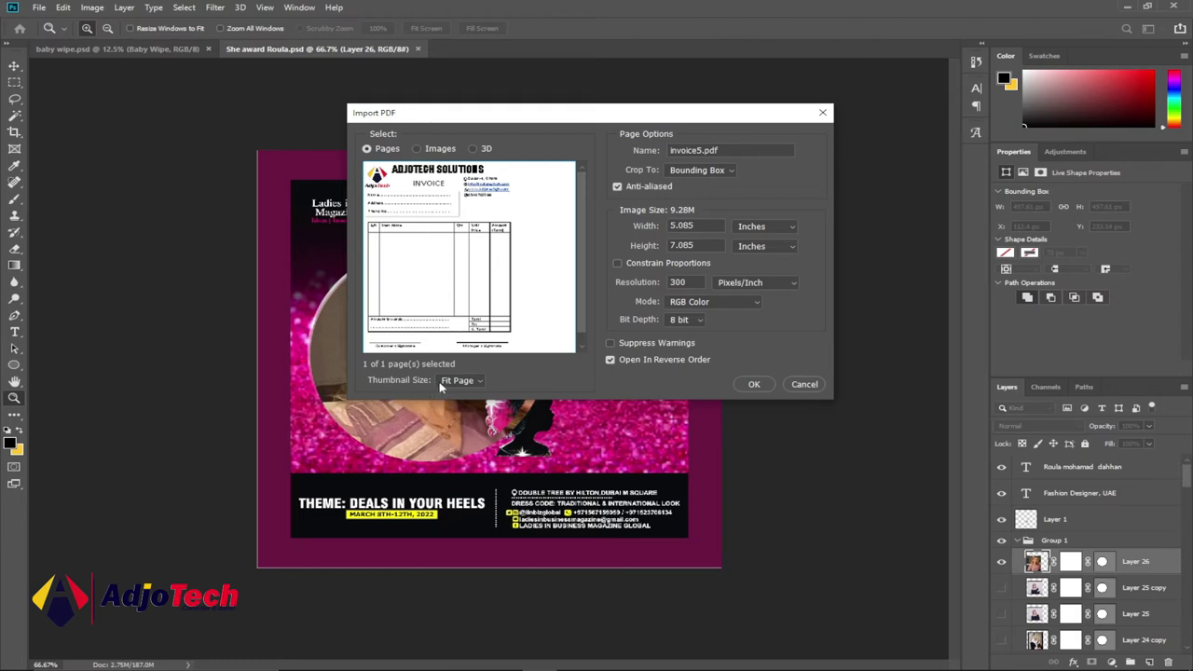
click(474, 382)
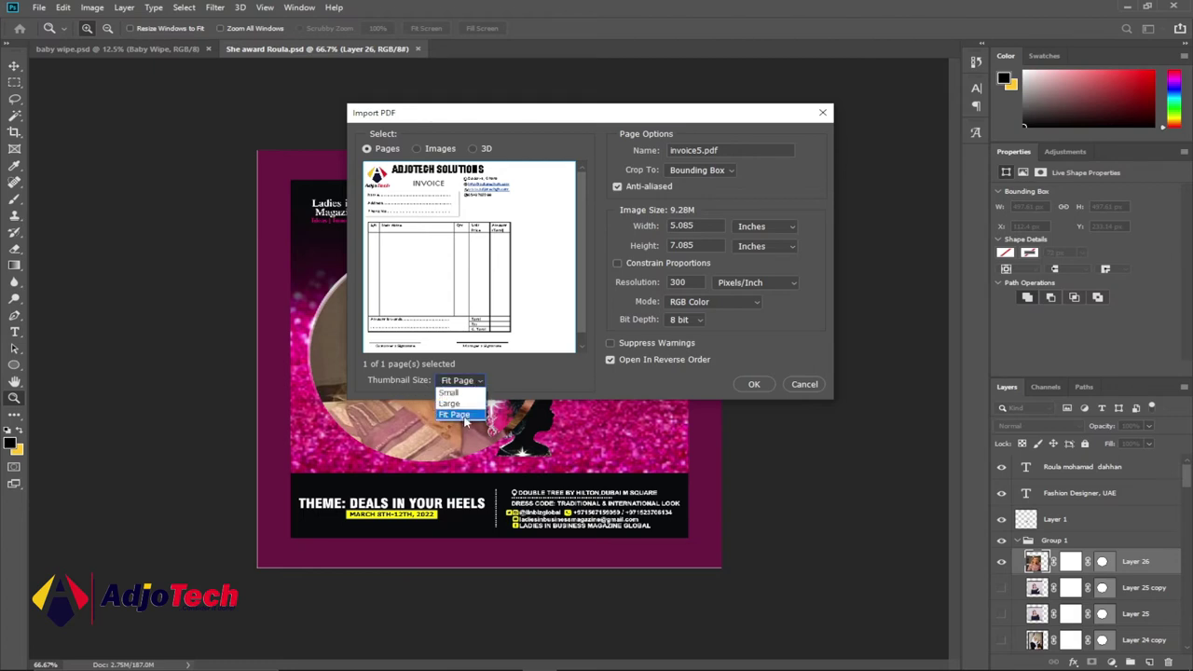
click(466, 415)
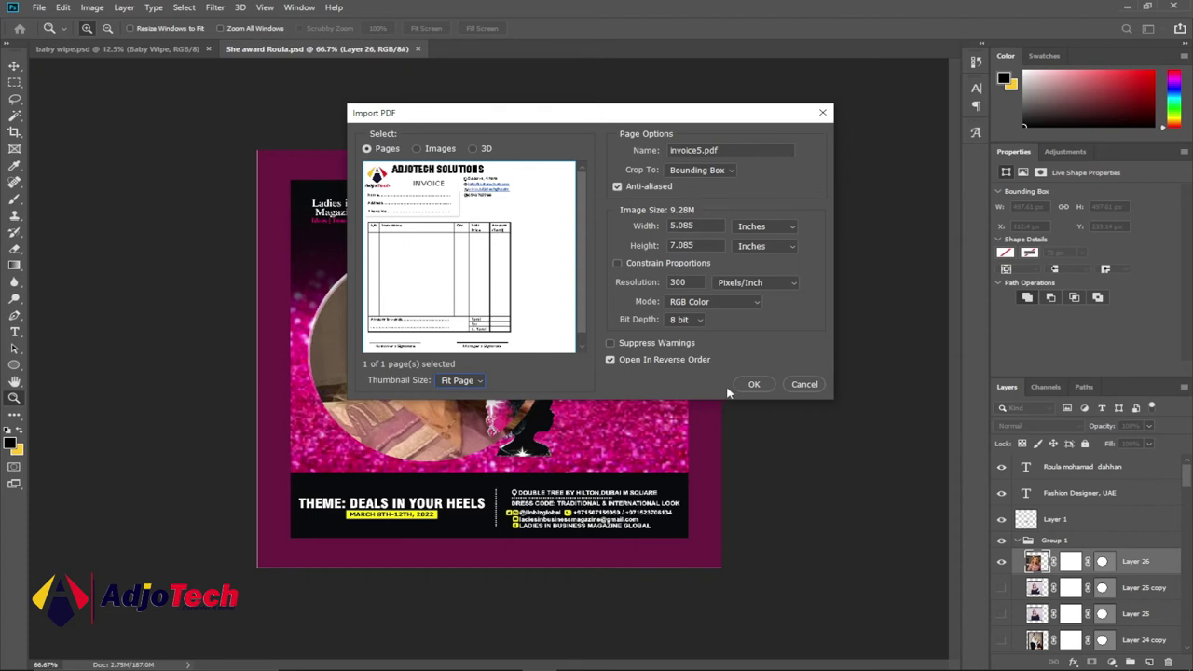
click(753, 385)
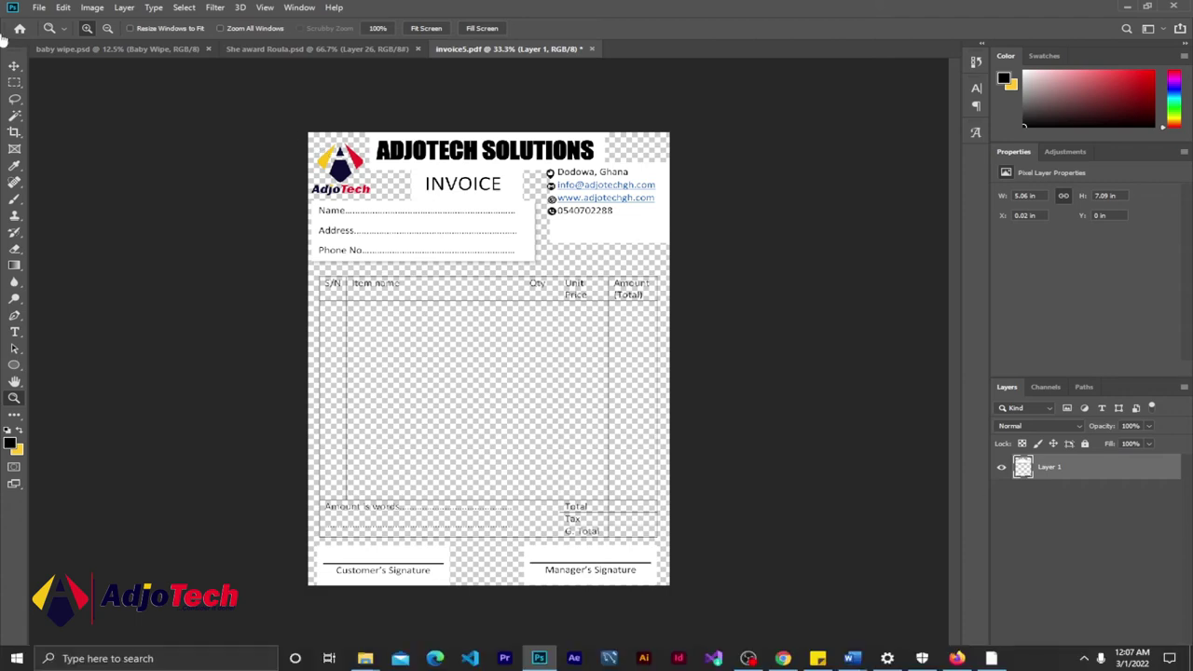
- Save the invoice as JPEG invoice5 on the Desktop, accepting High quality 8 options
click(39, 8)
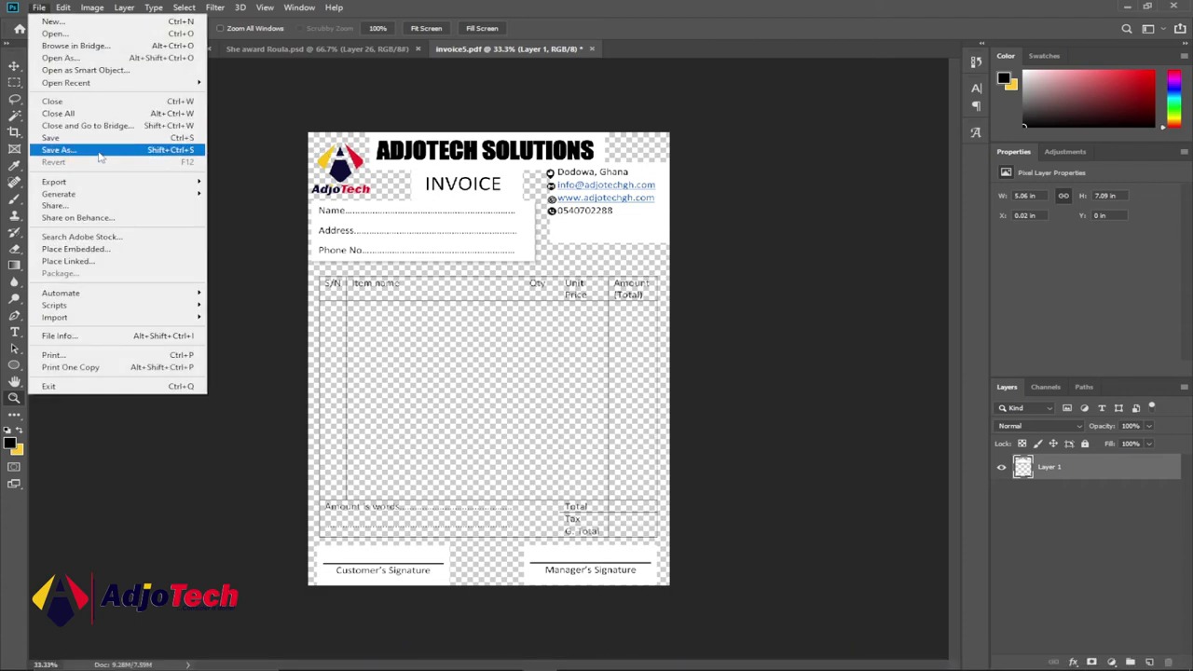
click(98, 150)
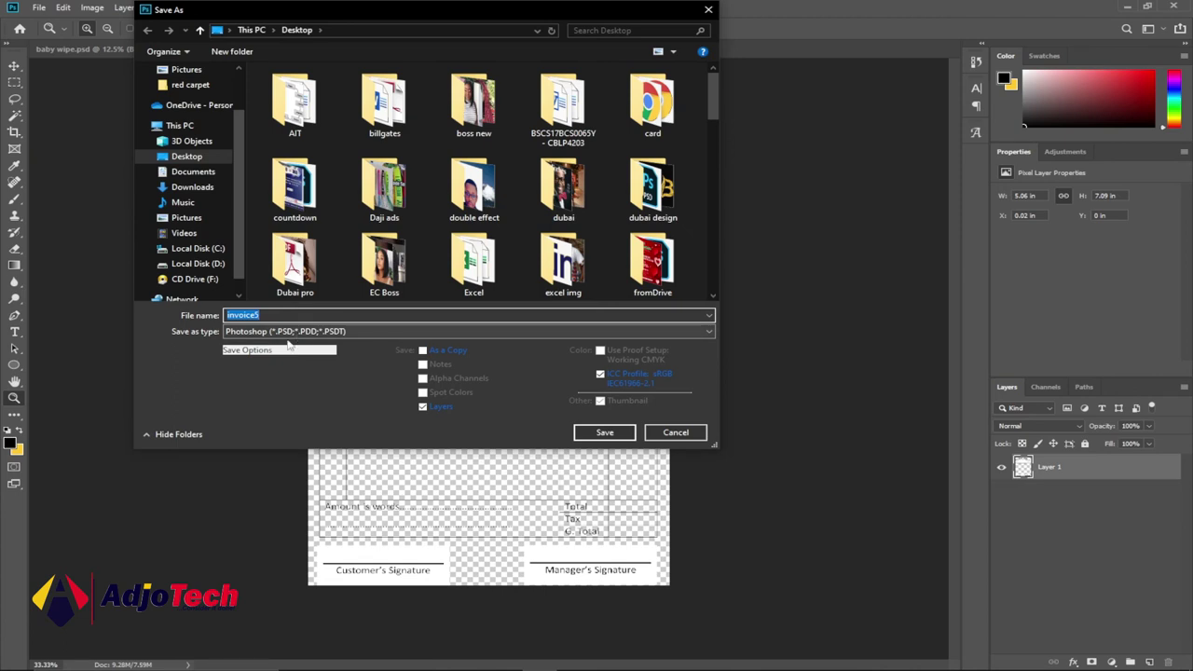
click(307, 332)
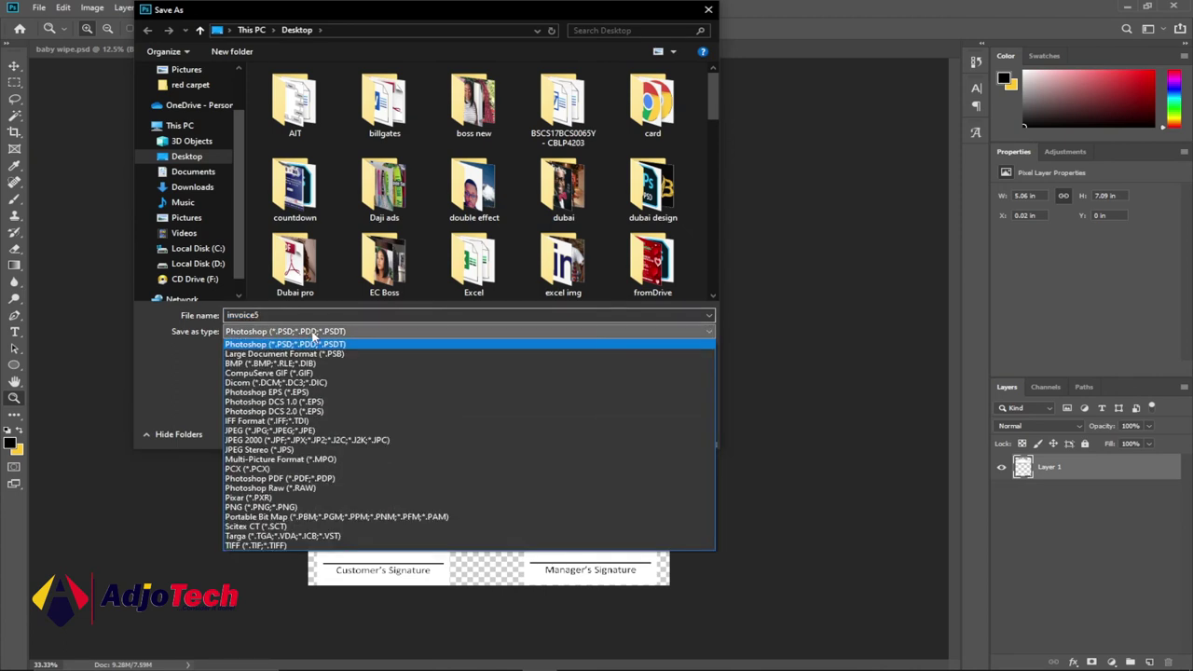
click(291, 431)
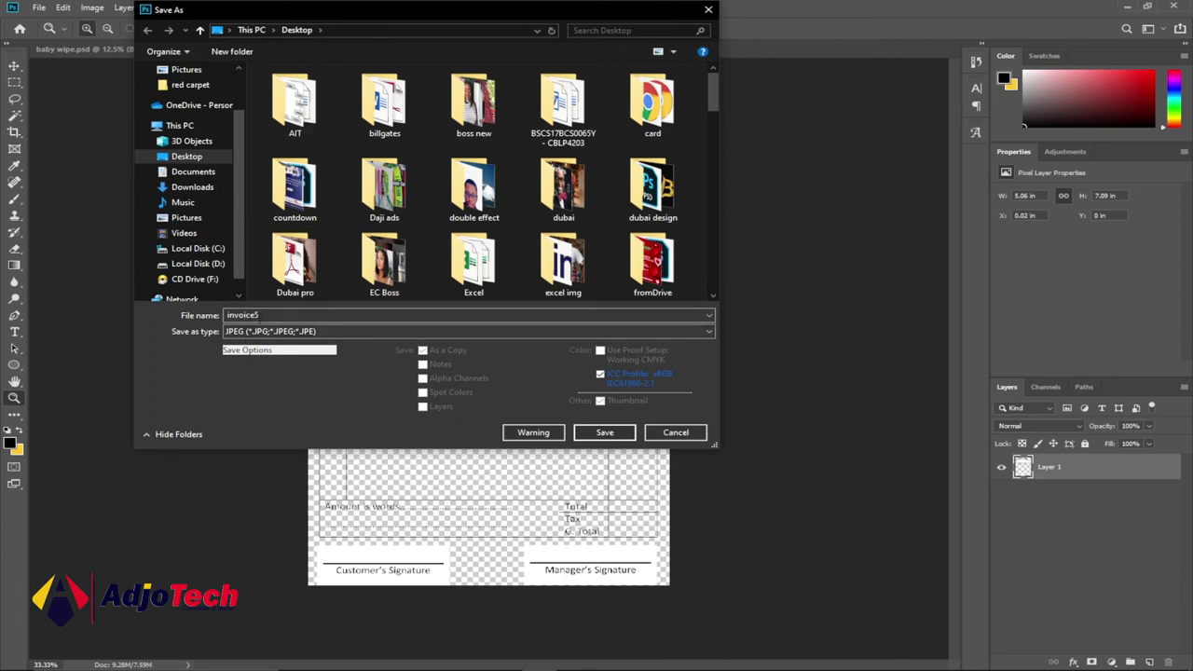
double_click(266, 316)
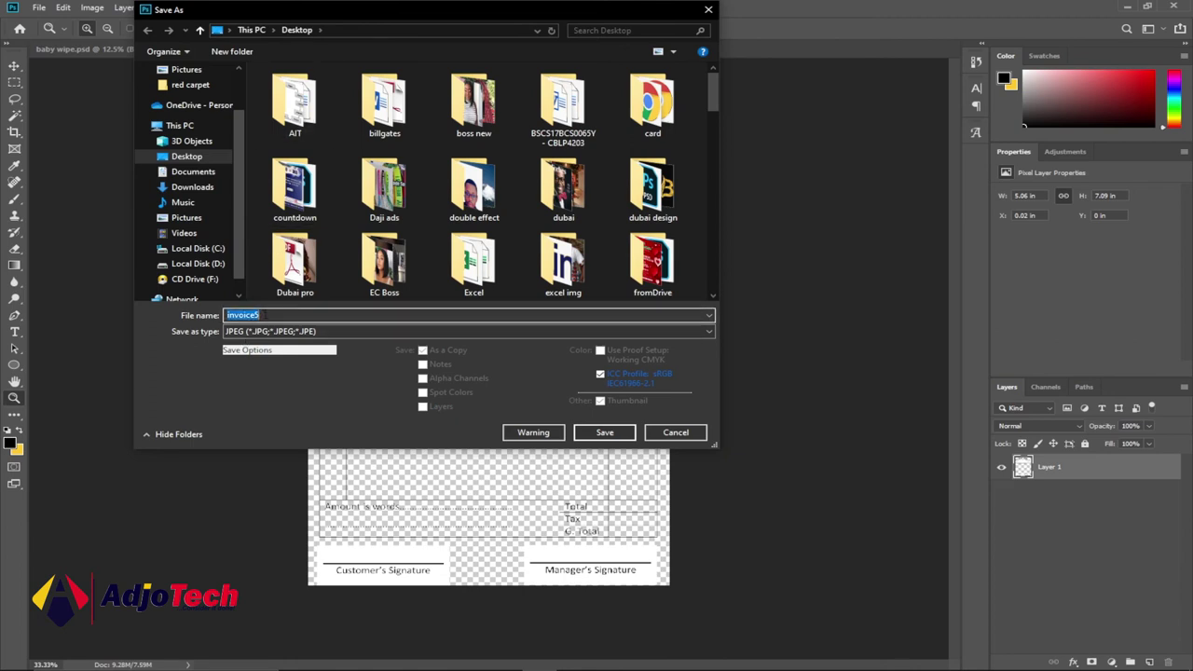
click(265, 315)
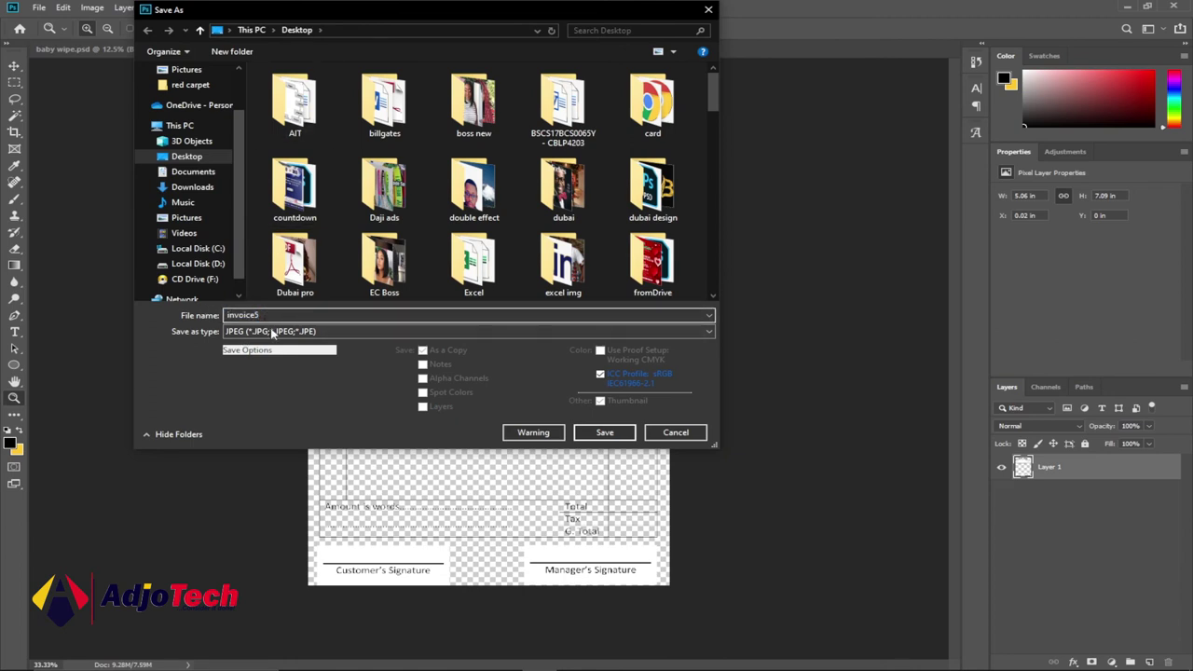
click(579, 432)
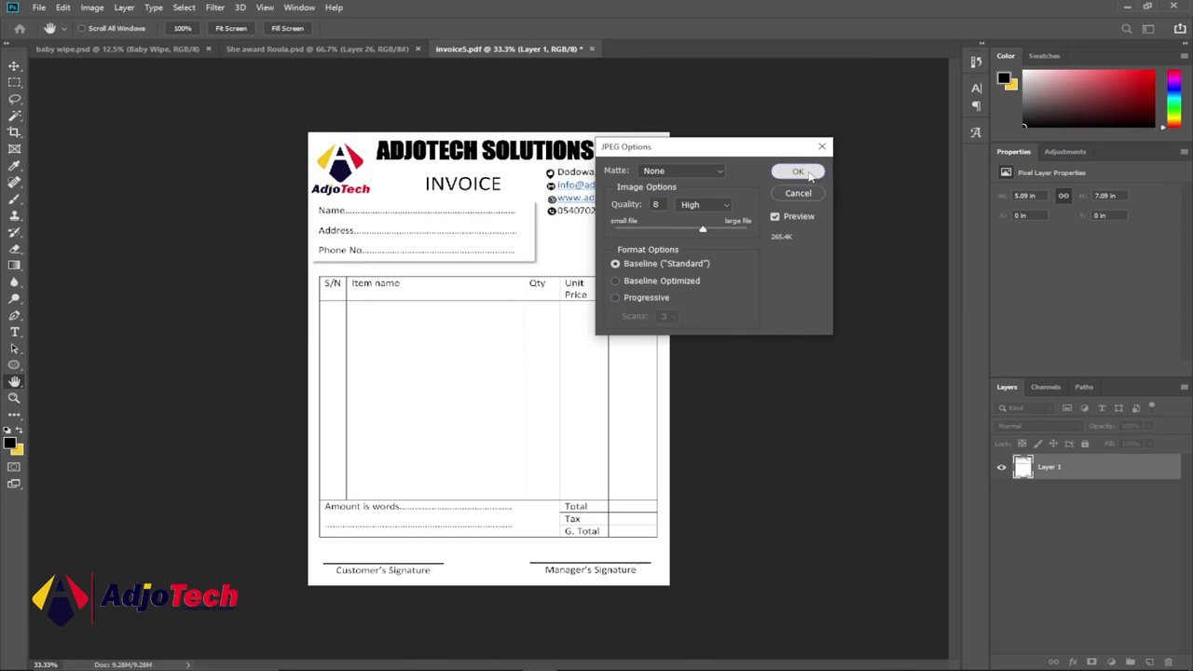
click(807, 176)
key(z)
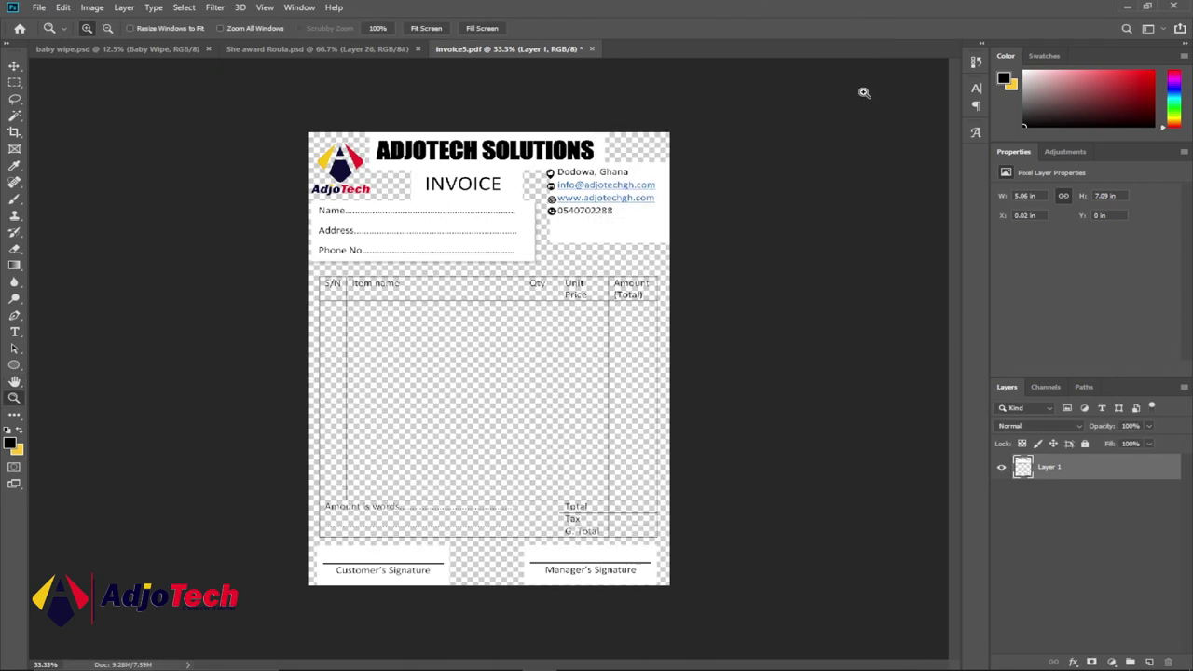
- Minimize Photoshop and preview the invoice2 image in Picasa Photo Viewer, then close it
click(1128, 7)
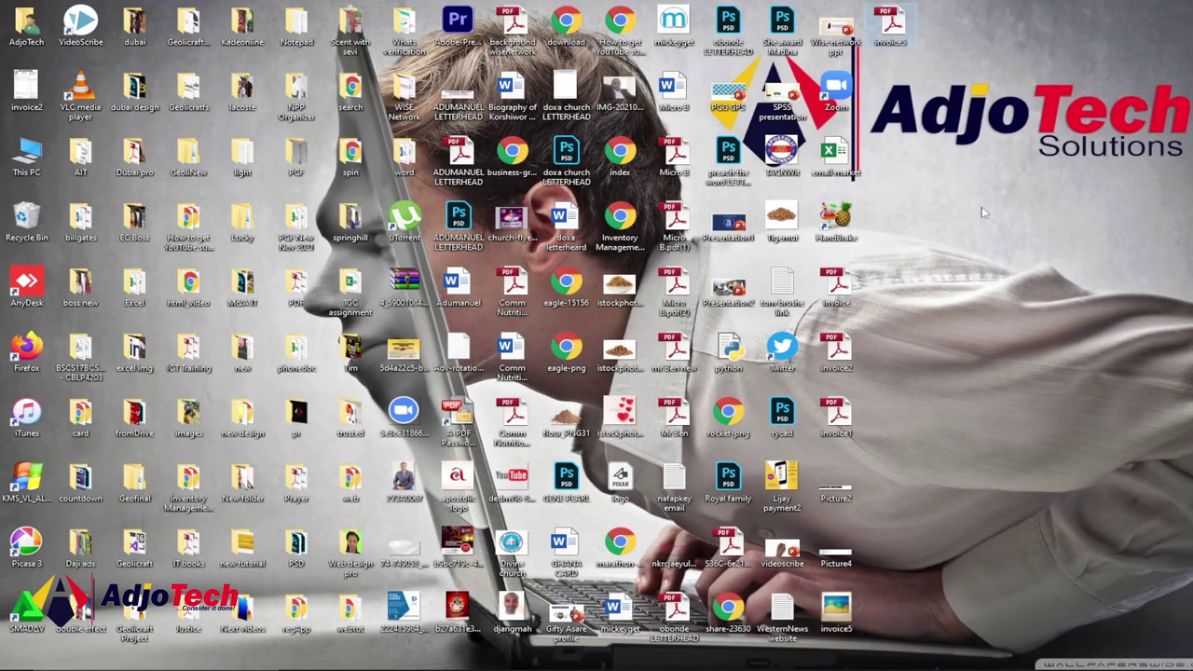
click(1117, 199)
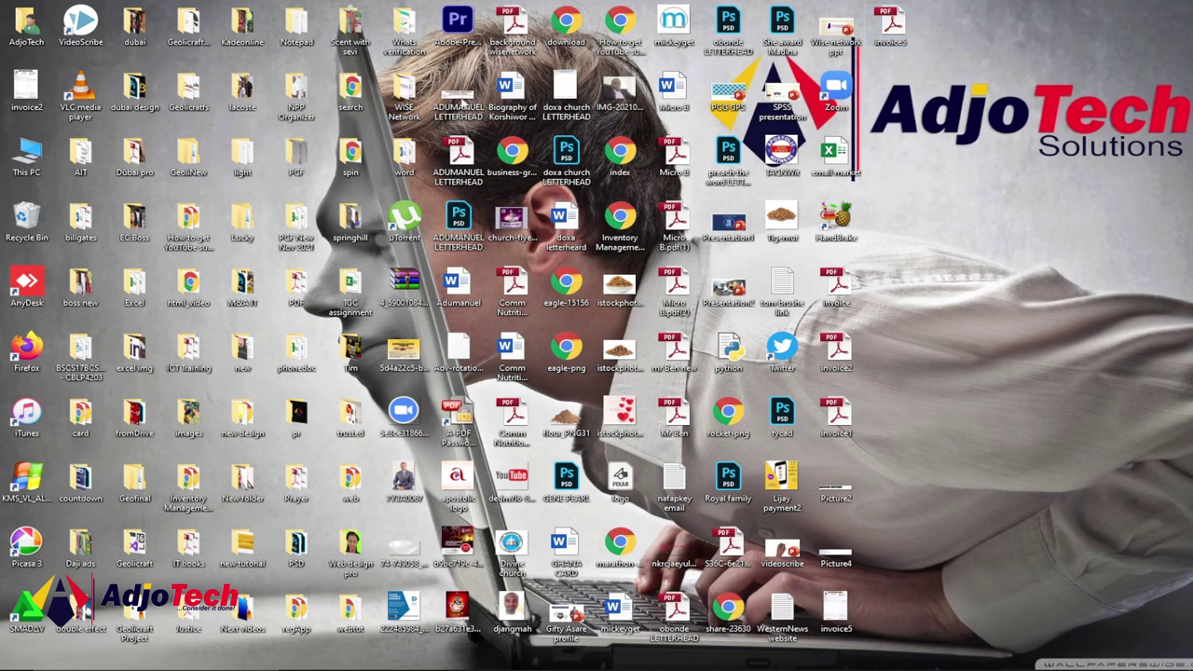
click(29, 86)
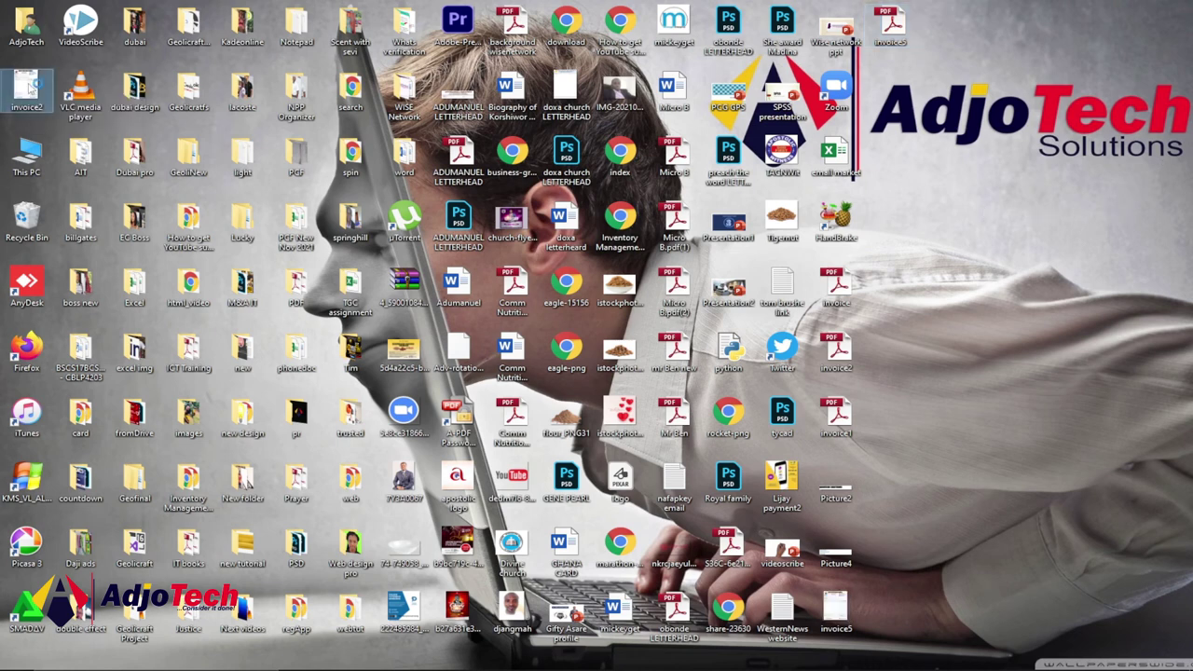
double_click(30, 87)
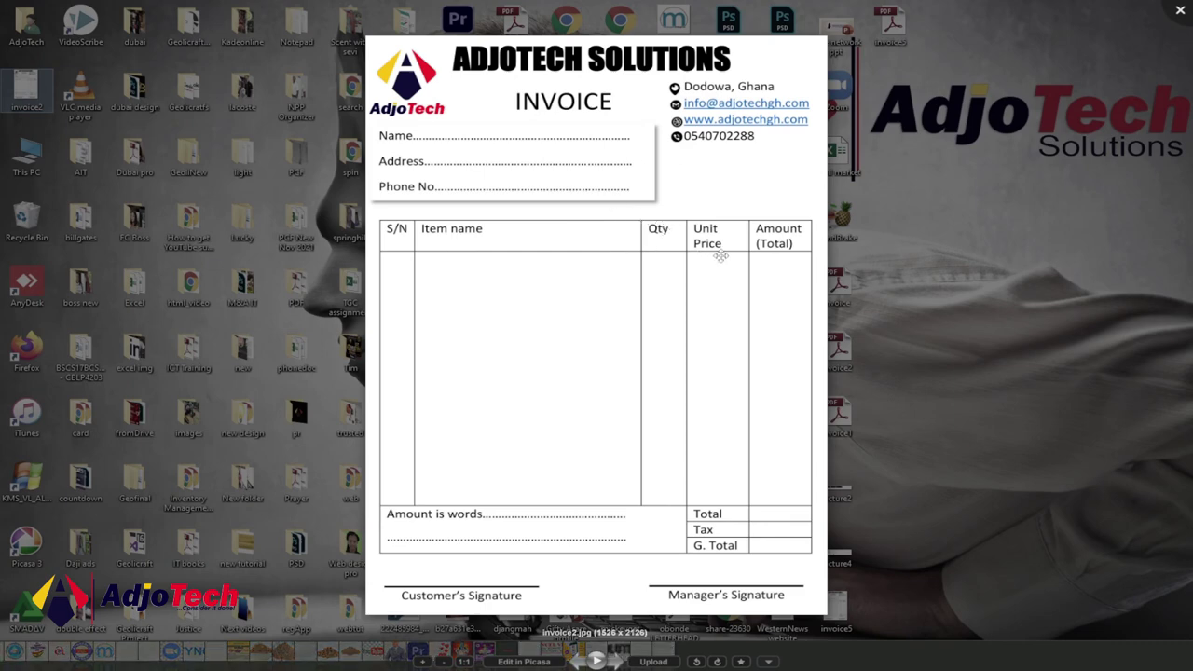
click(1172, 17)
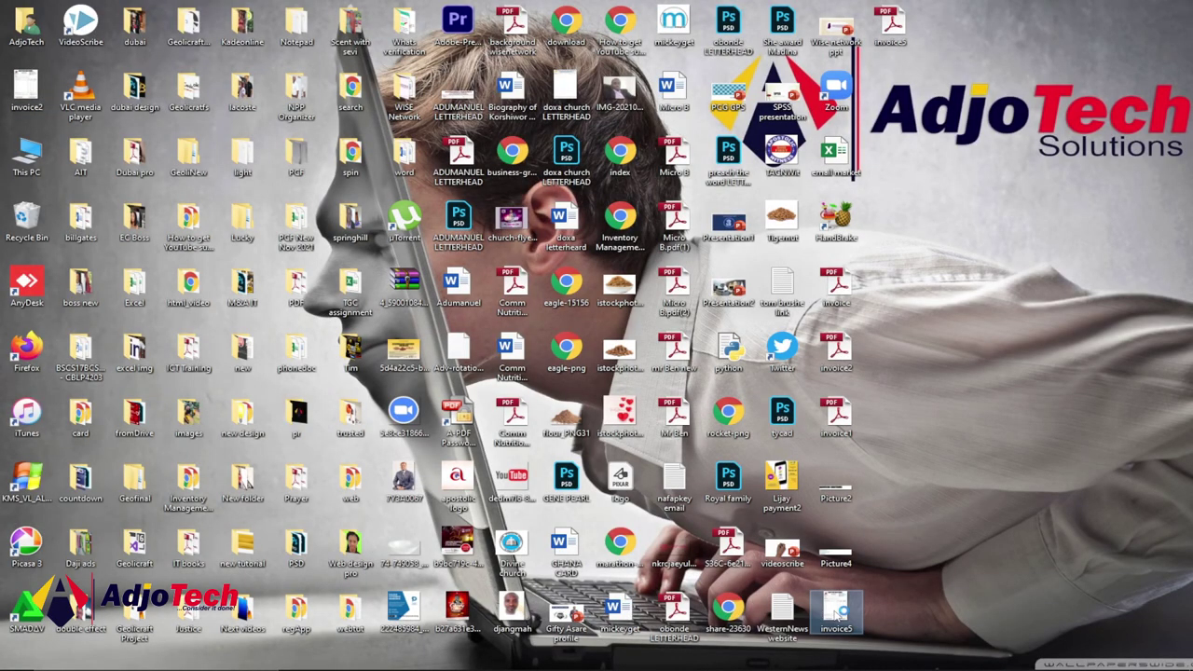
- Preview the new invoice5 image in Picasa, then bring the Word invoice back
double_click(839, 610)
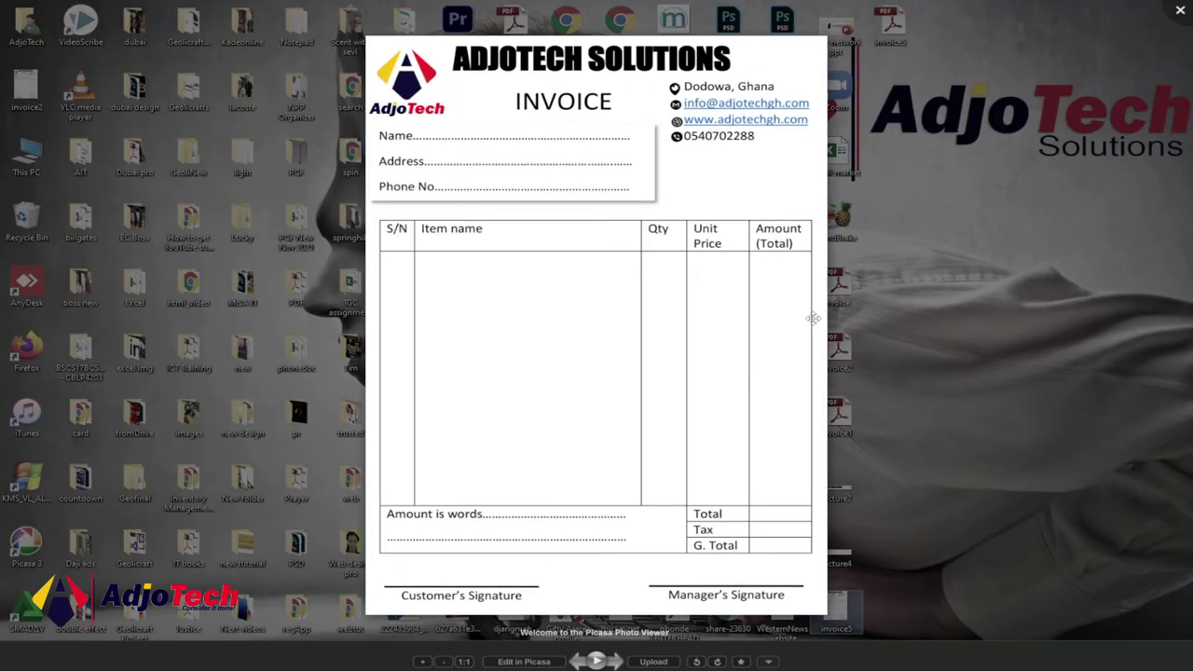
click(1178, 15)
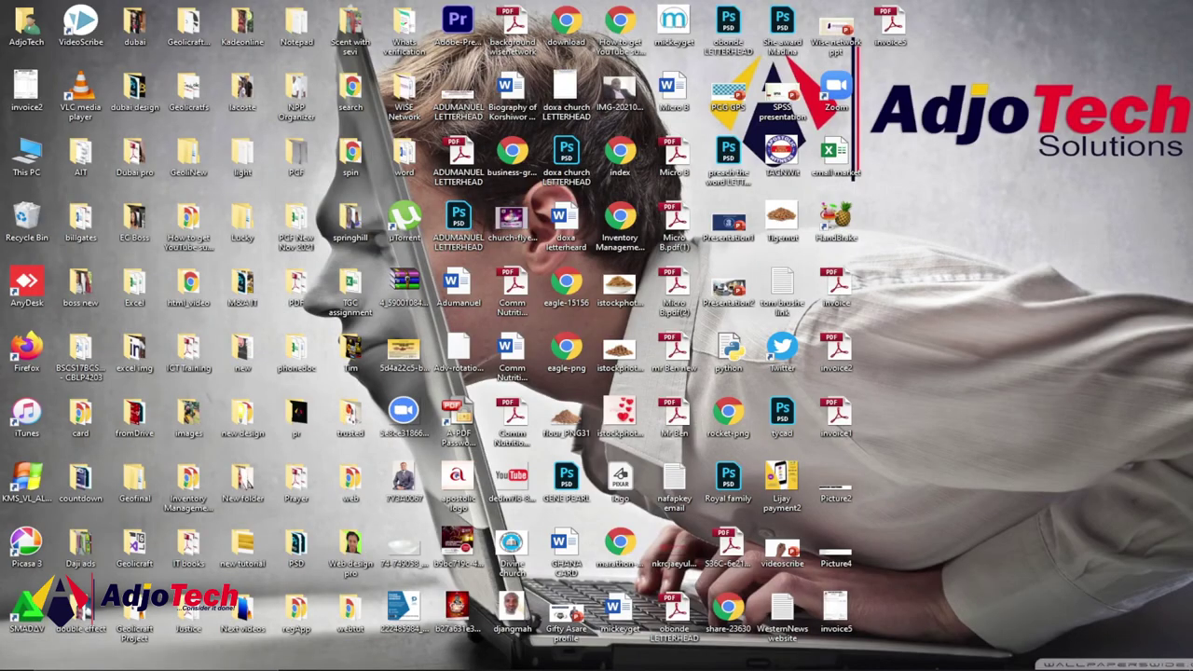
mouse_move(857, 660)
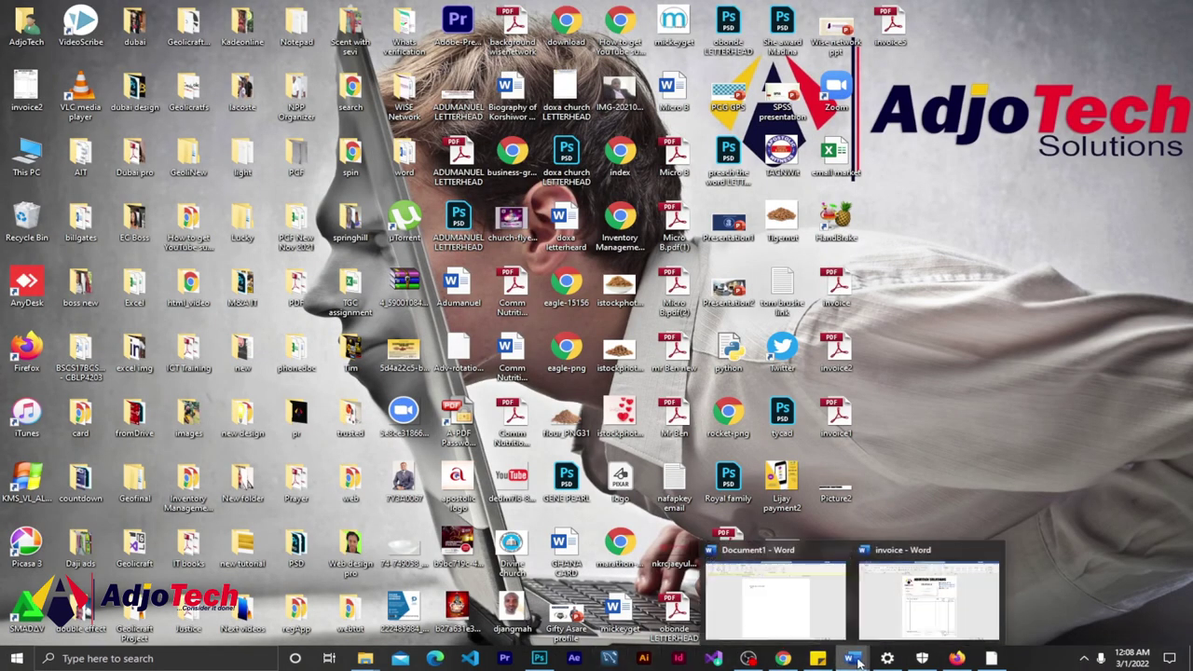
click(925, 596)
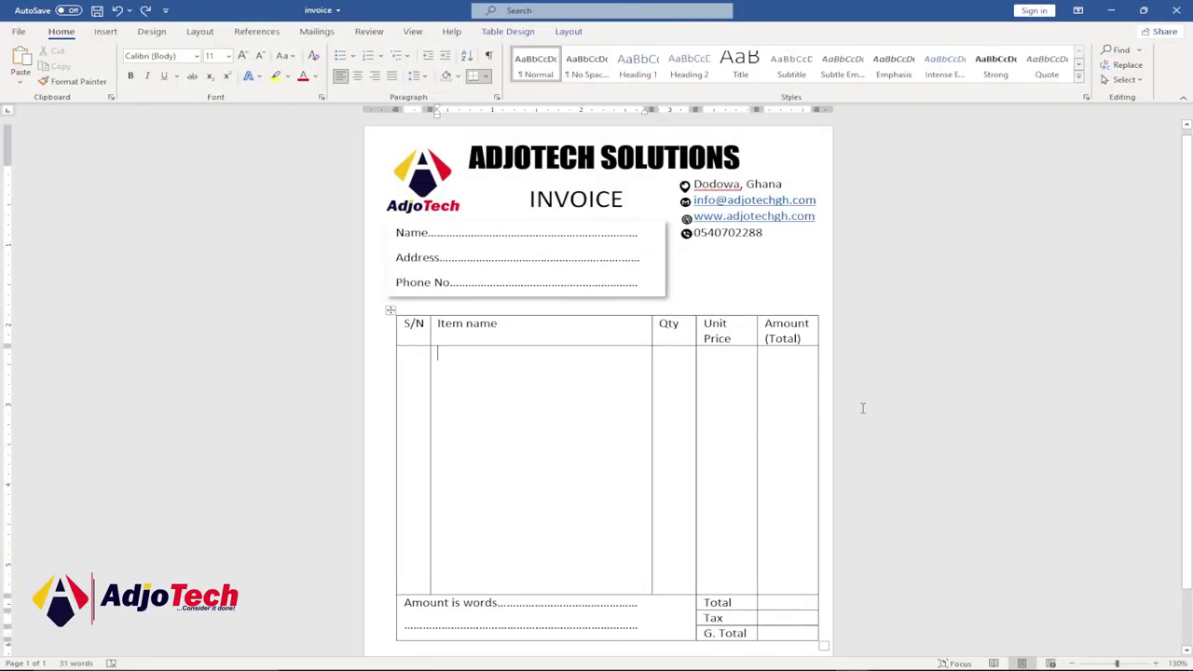